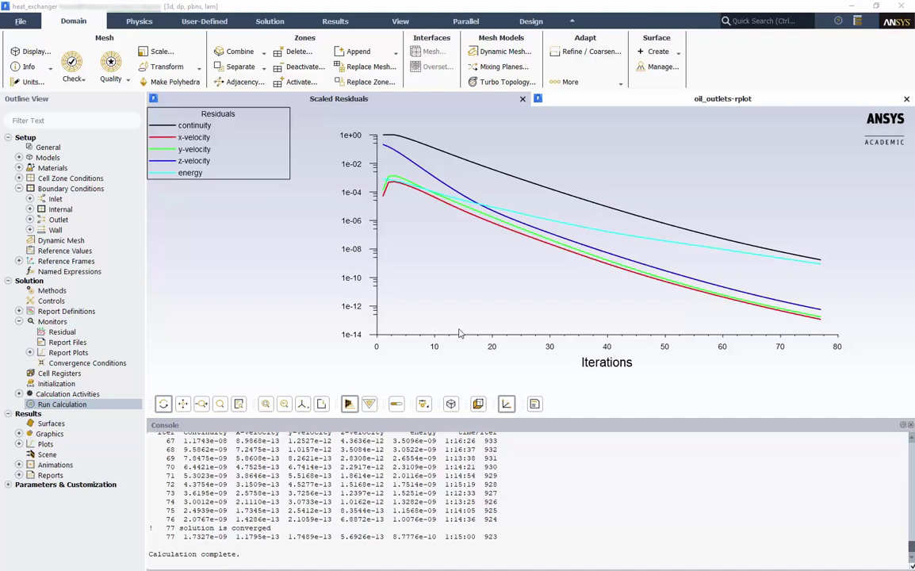
Check the File menu's case and data reading options, then dismiss it without loading anything.
click(19, 24)
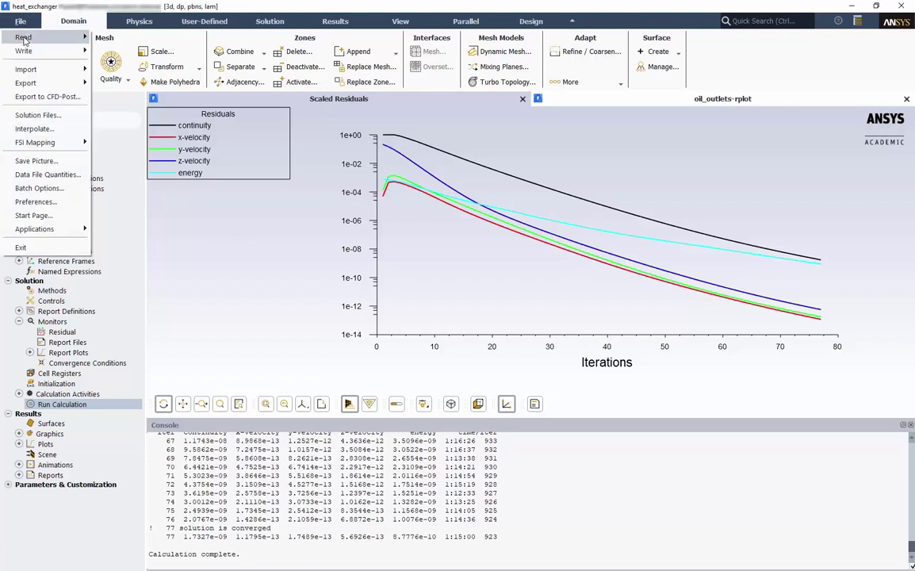
mouse_move(21, 37)
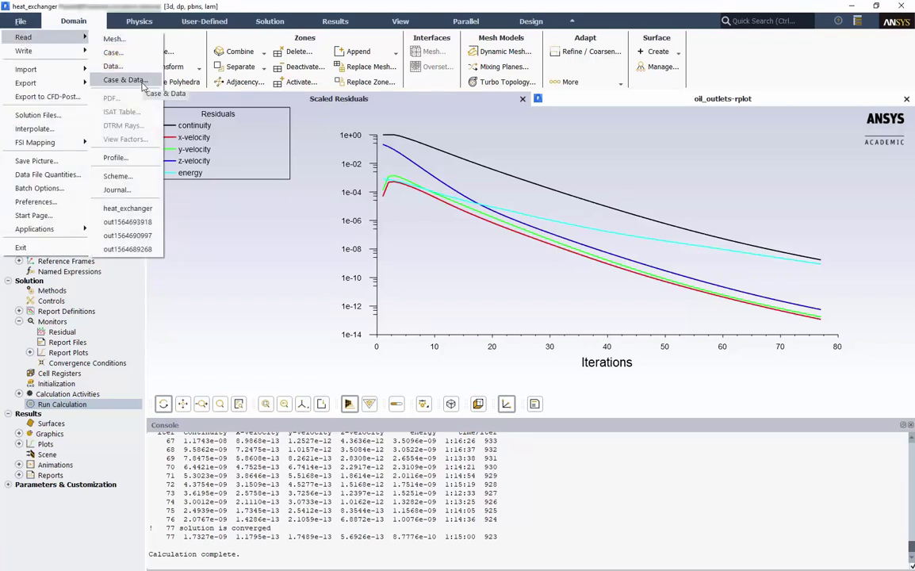
click(230, 212)
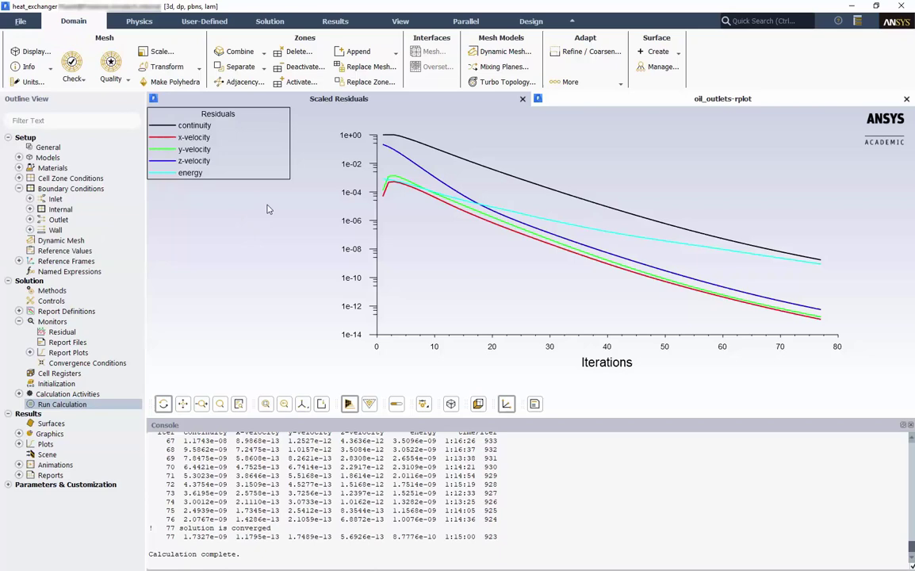
Replot the scaled residuals chart, with all five residuals below 1e-08 by iteration 77.
click(308, 22)
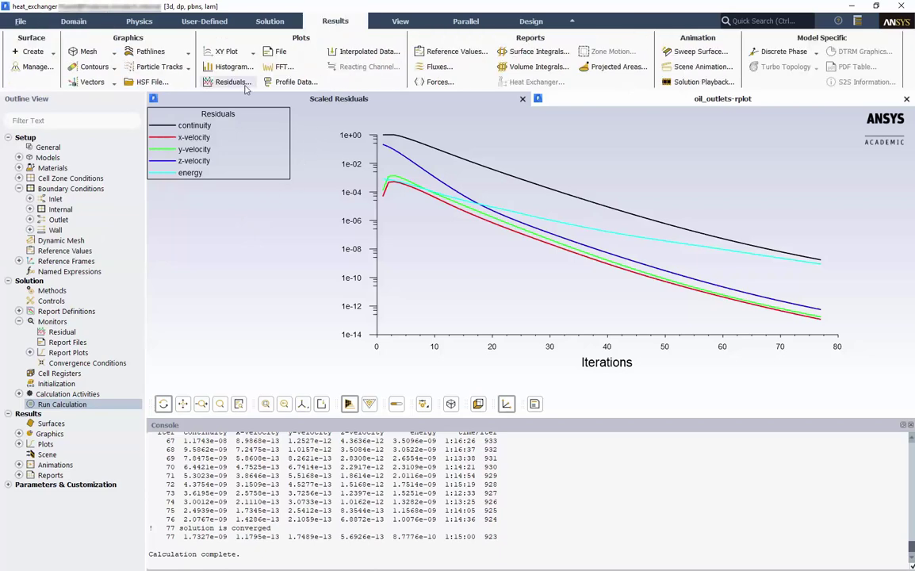
click(230, 82)
click(298, 461)
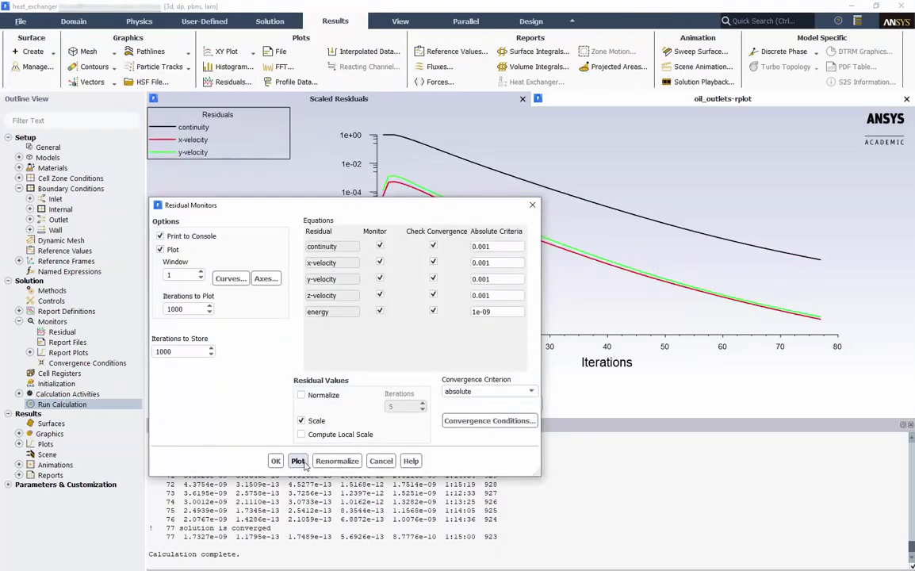
click(275, 461)
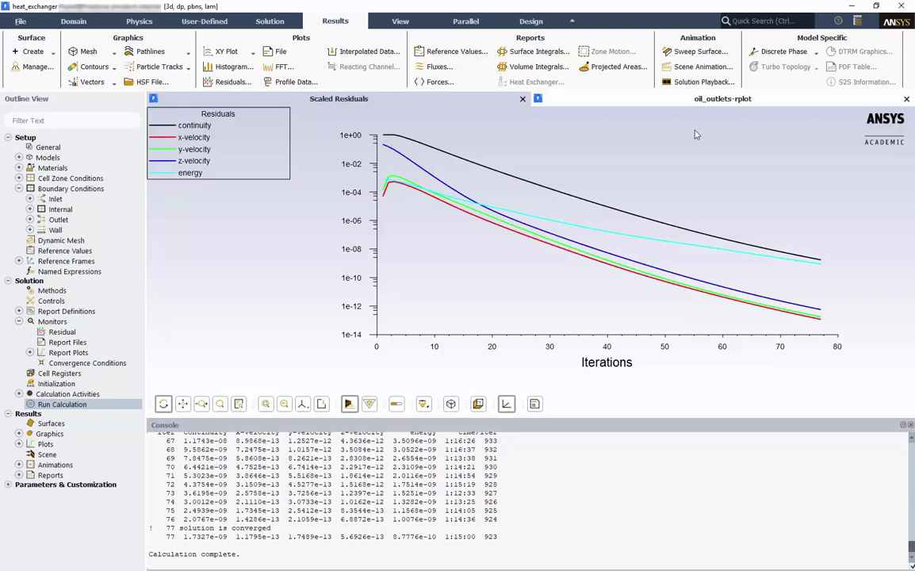
Show the oil_outlets-rplot of mass-weighted average temperature levelling near 341.8 K.
click(689, 102)
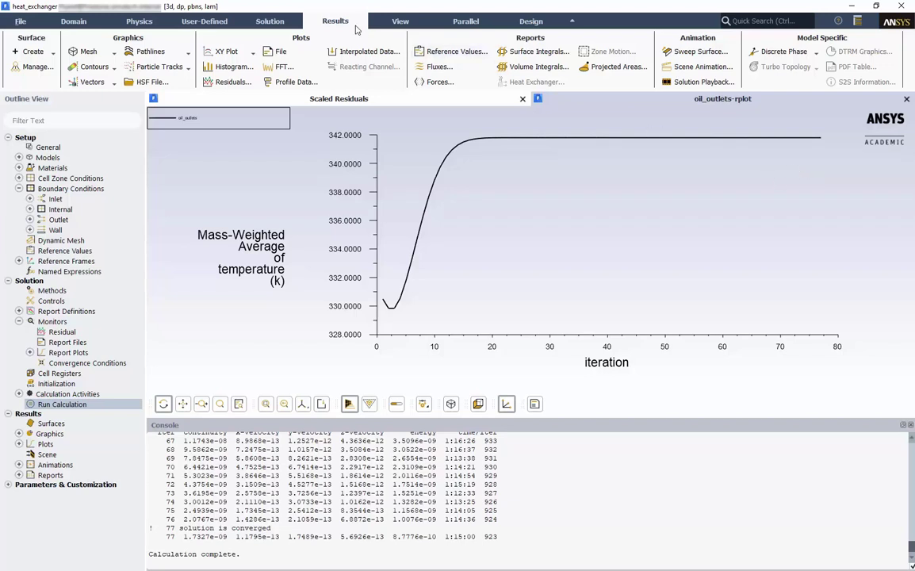
Compute the mass flow rate through the oil and water inlets and outlets in the Fluxes report.
click(440, 67)
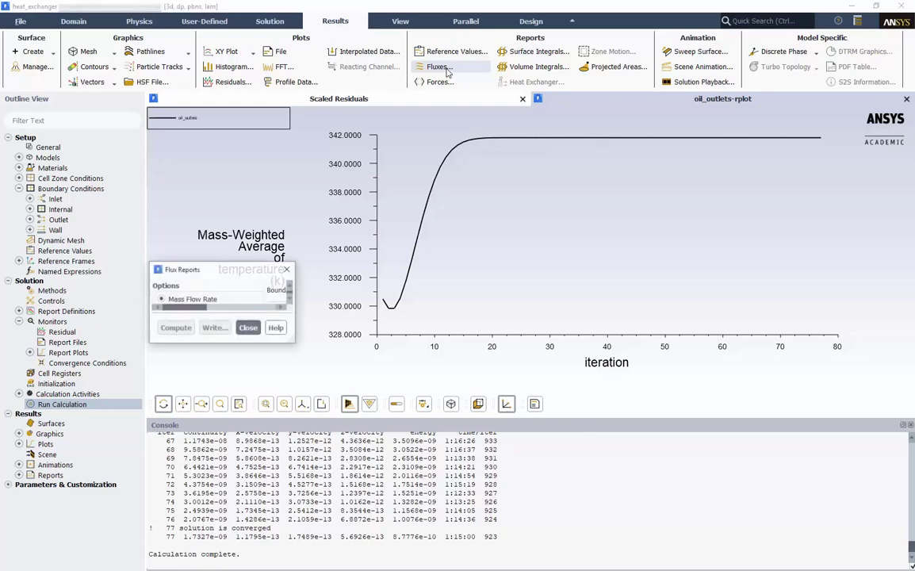
drag(233, 229, 245, 111)
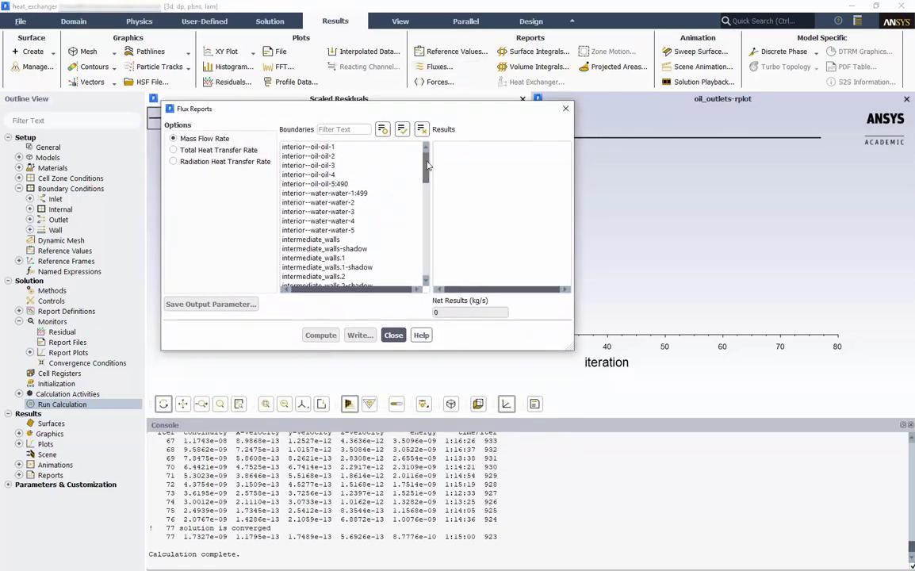
drag(426, 164, 425, 253)
click(333, 203)
shift+click(333, 202)
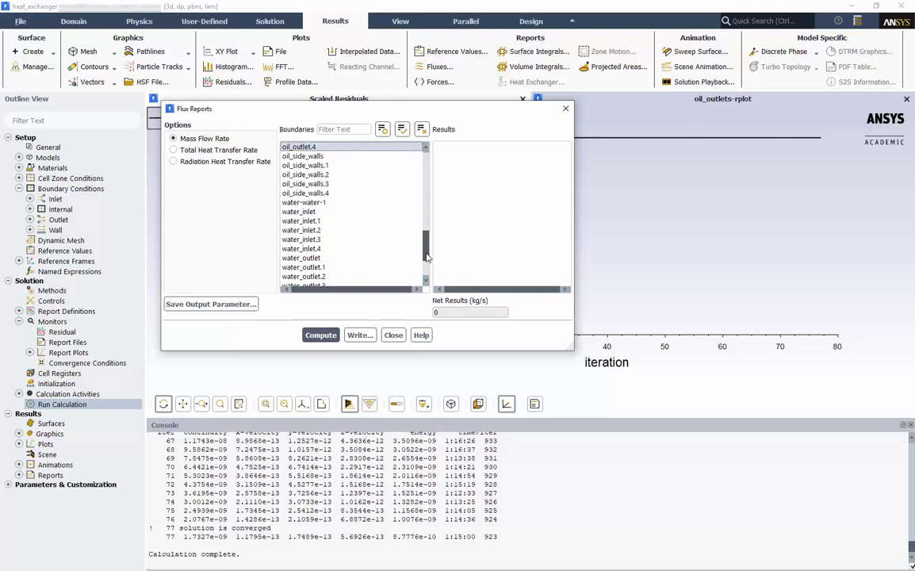
scroll(347, 204, down, 1)
click(331, 198)
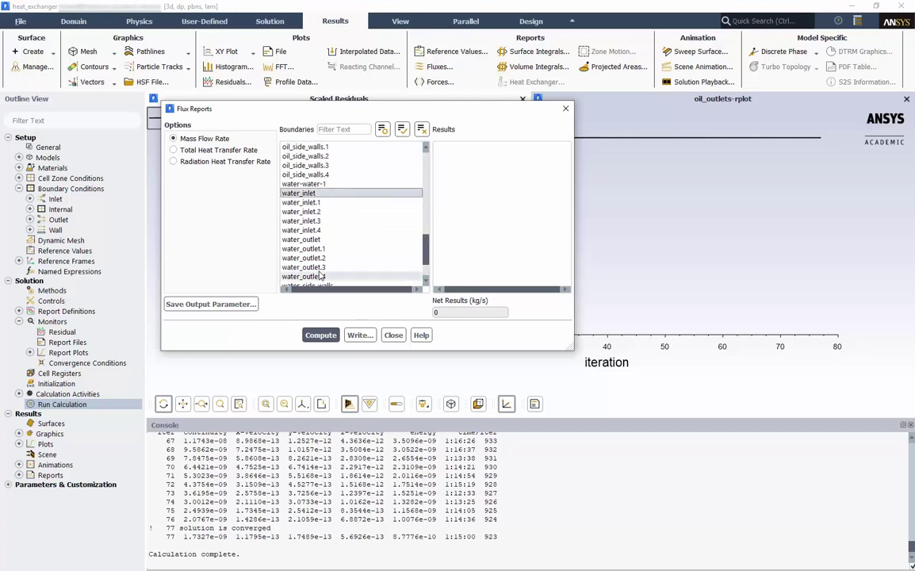
shift+click(309, 276)
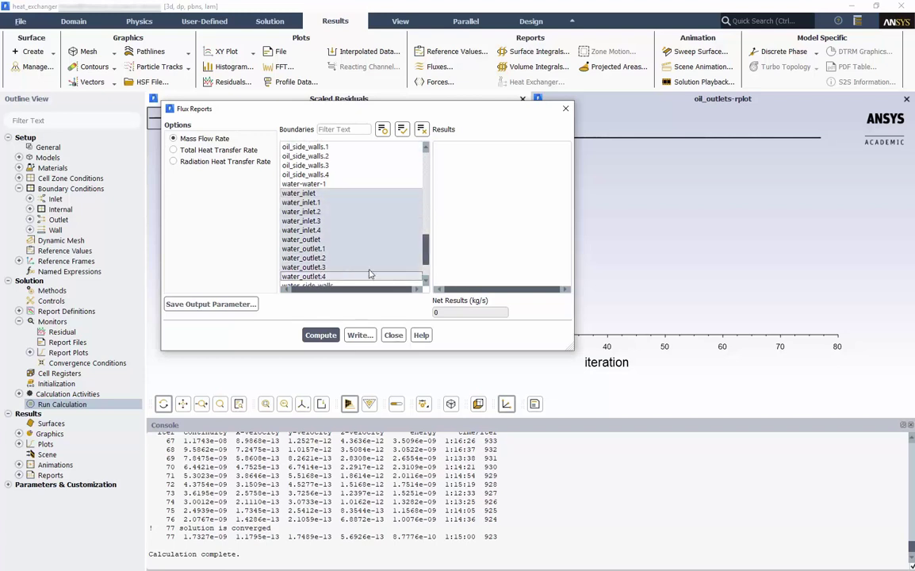
click(321, 335)
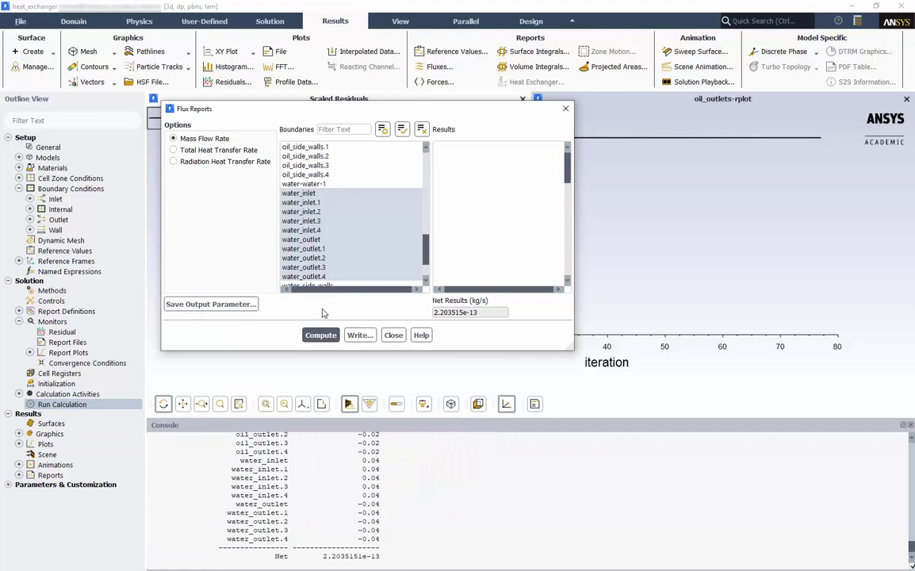
Highlight the water inlet flows and the net mass flow 2.2035151e-13 in the console.
drag(380, 478, 349, 470)
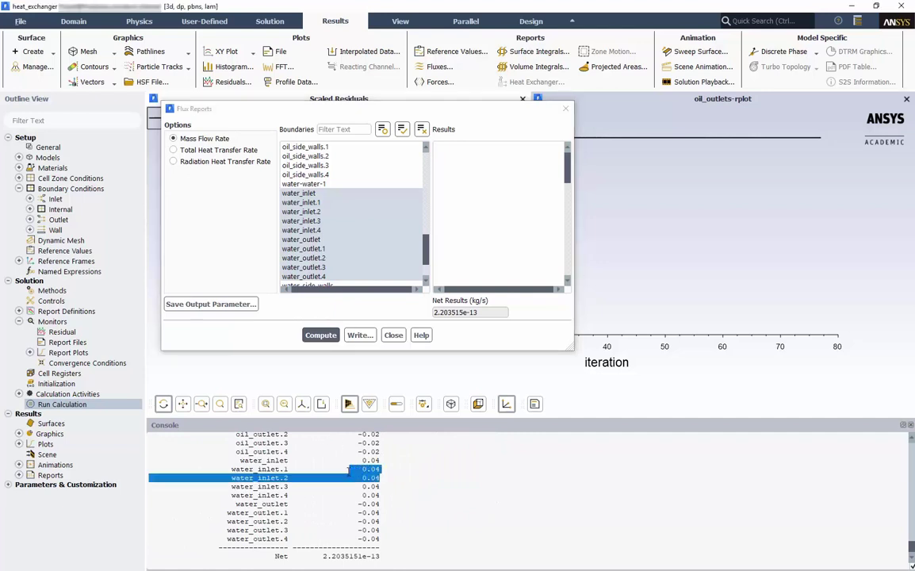
click(337, 468)
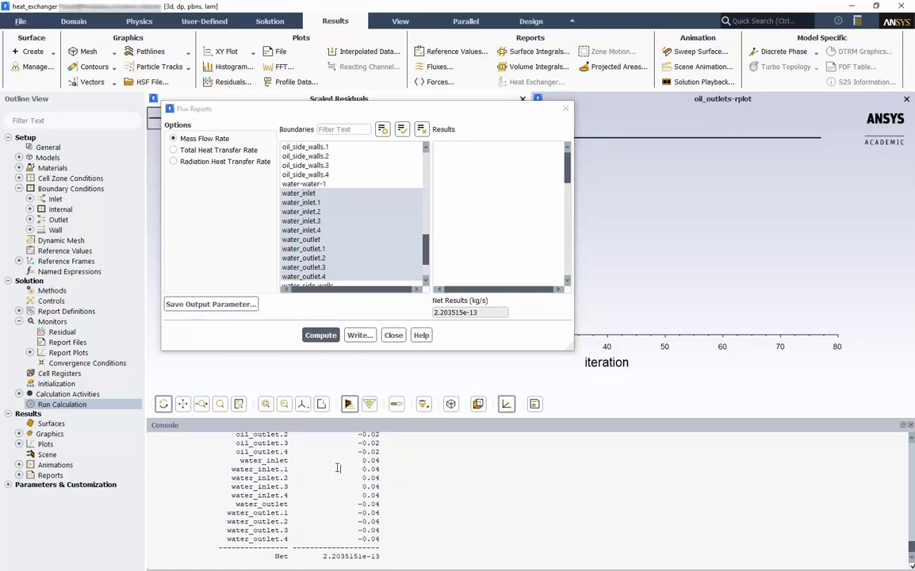
drag(379, 555, 321, 555)
click(395, 557)
Compute the total heat transfer rate for the same boundaries, netting -0.013450265 W.
click(208, 150)
click(316, 335)
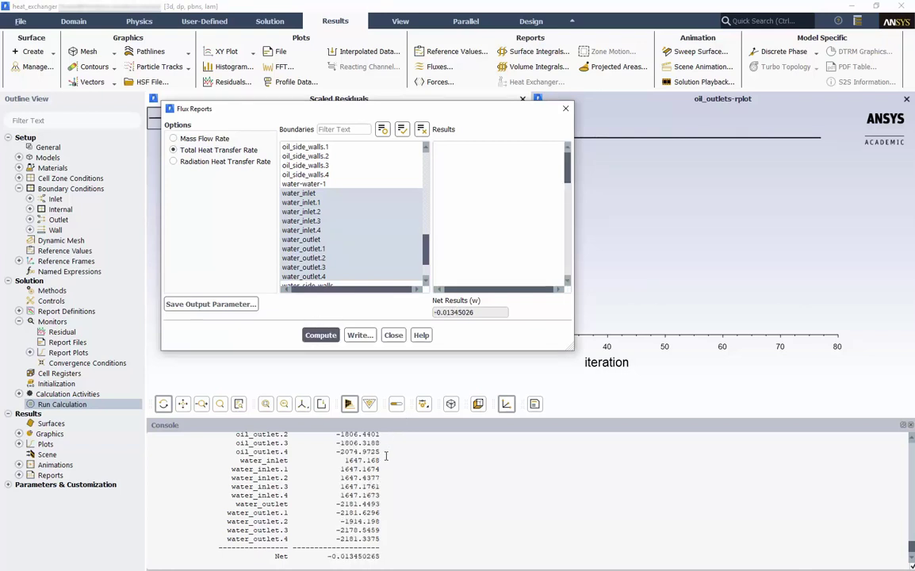
drag(326, 556, 380, 556)
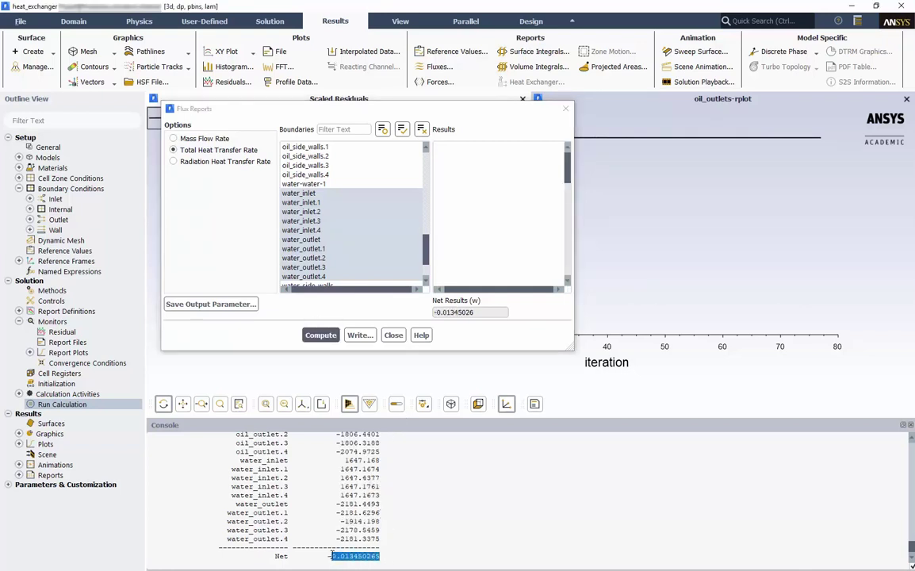
click(407, 557)
click(394, 336)
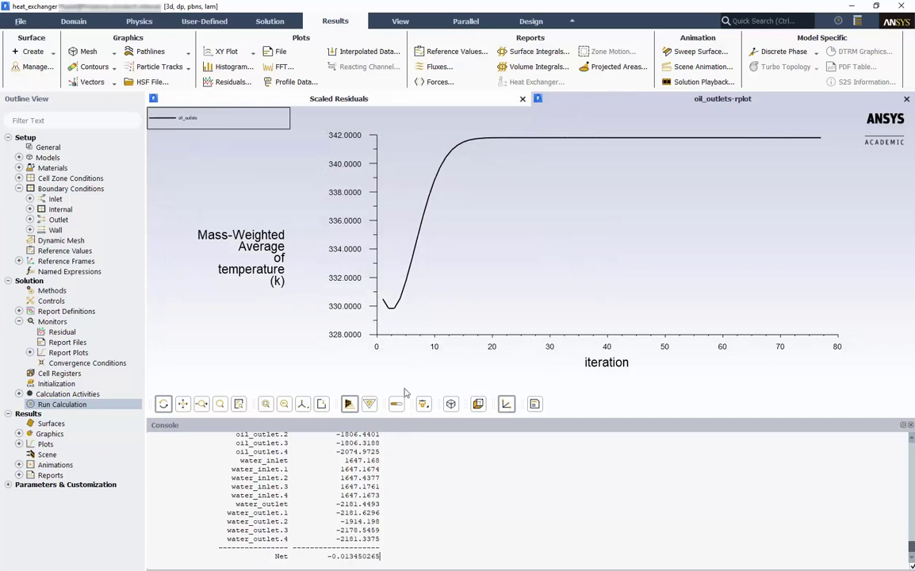
Compute the mass-weighted average static temperature over the oil outlets: 341.79669 K.
click(525, 53)
click(229, 297)
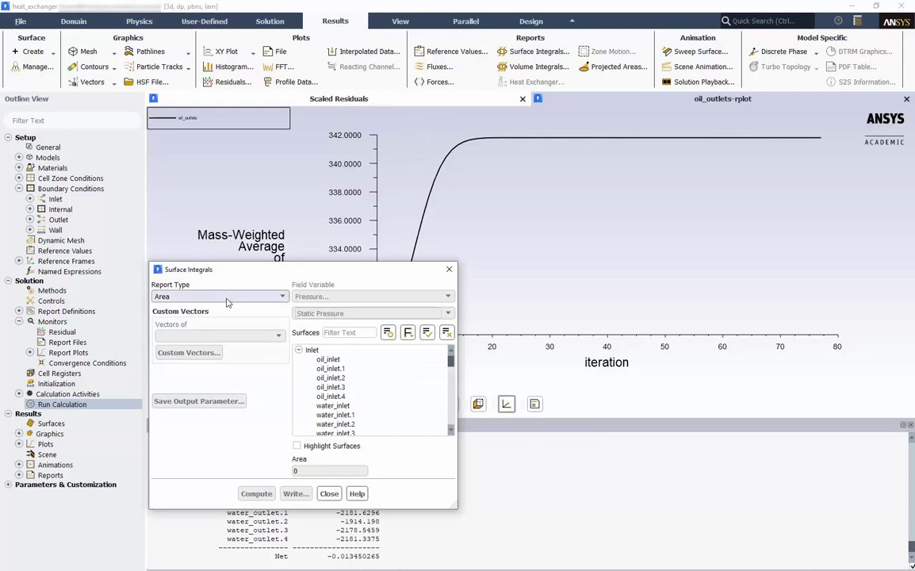
scroll(226, 309, down, 2)
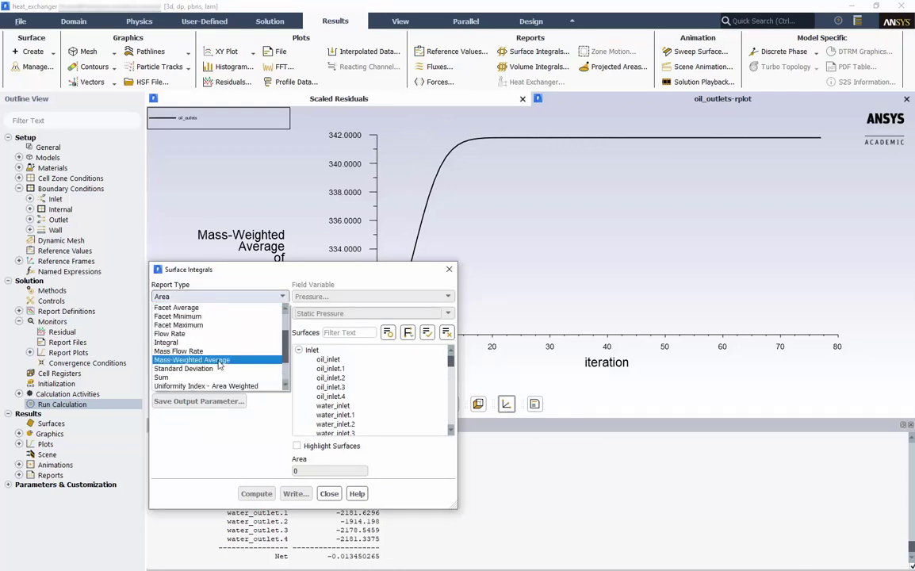
click(214, 333)
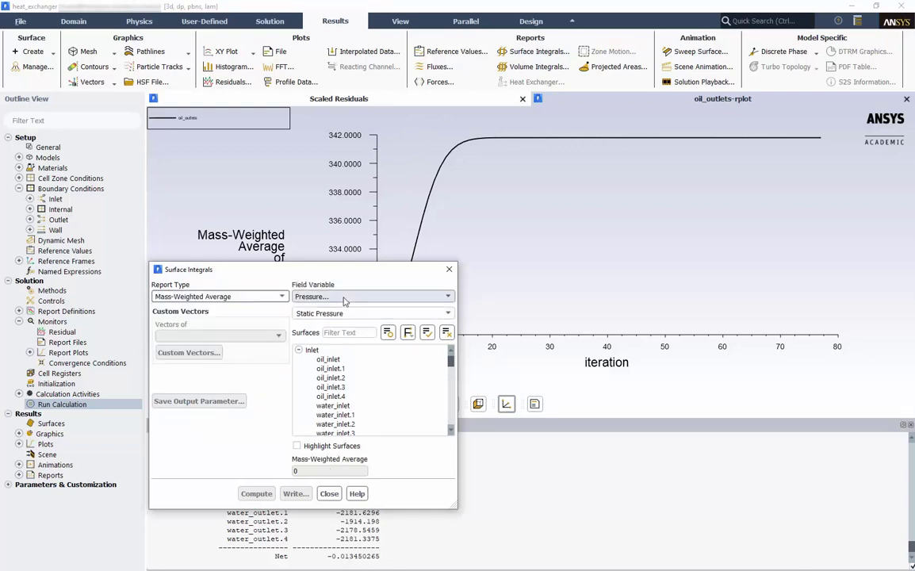
click(373, 297)
click(325, 334)
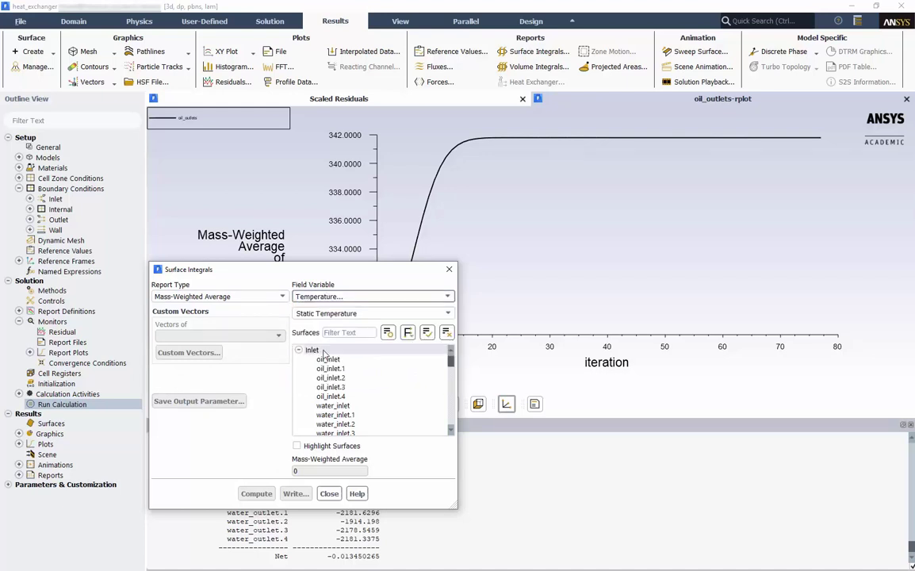
scroll(344, 378, down, 5)
scroll(344, 378, down, 2)
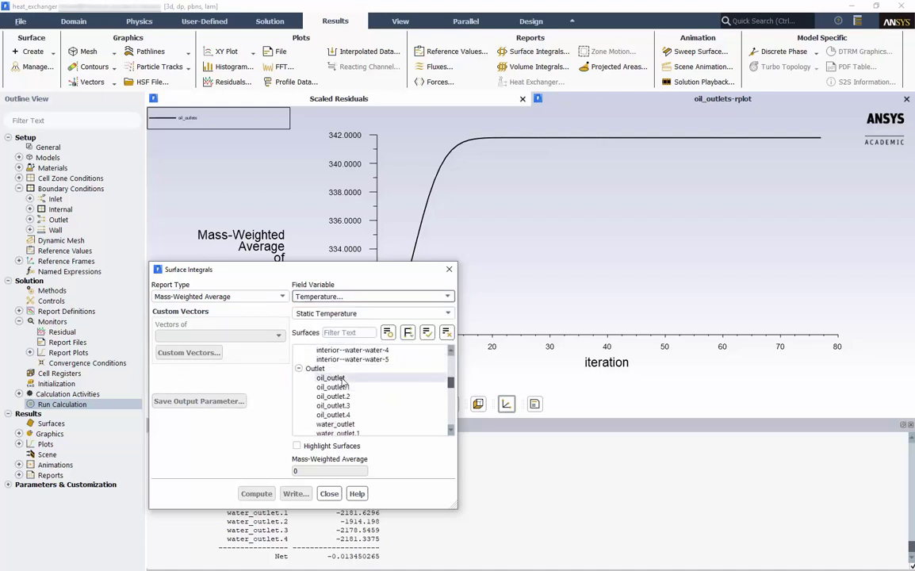
click(315, 368)
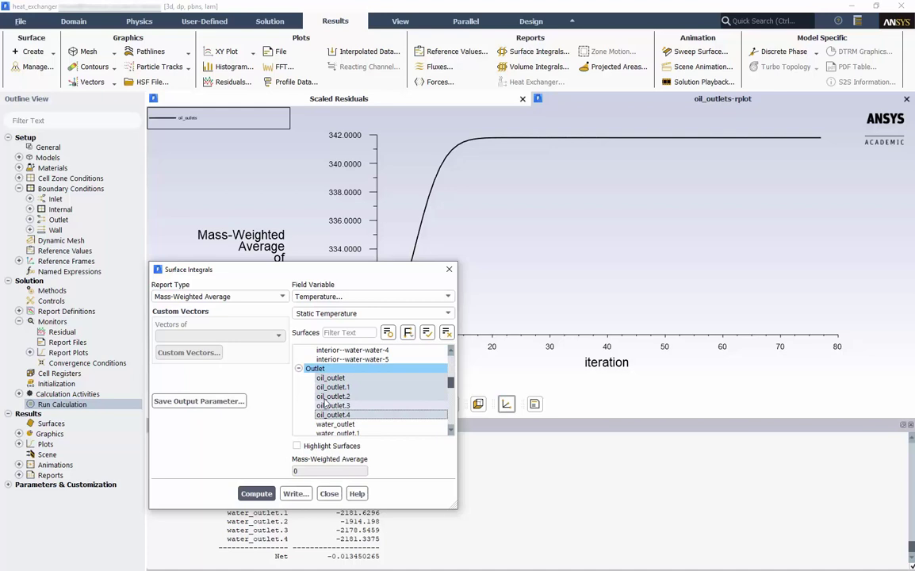
click(265, 493)
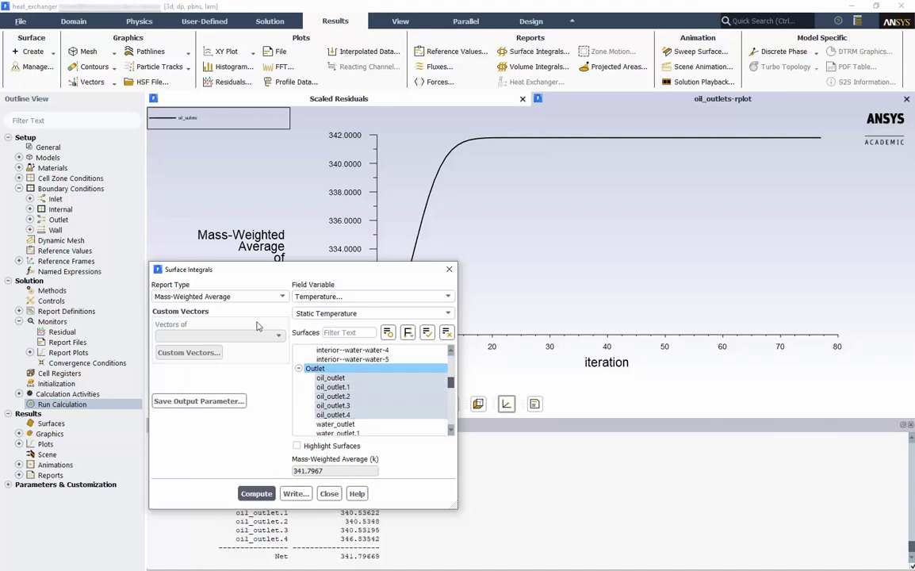
drag(250, 272, 197, 139)
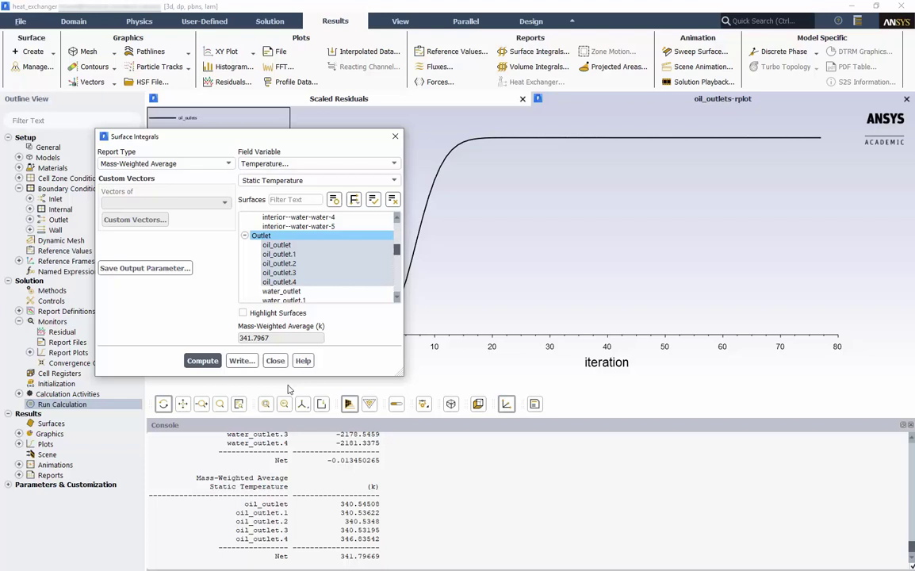
Compute the same average over the water outlets only: 310.86779 K.
scroll(317, 254, down, 2)
ctrl+click(282, 244)
scroll(317, 269, up, 3)
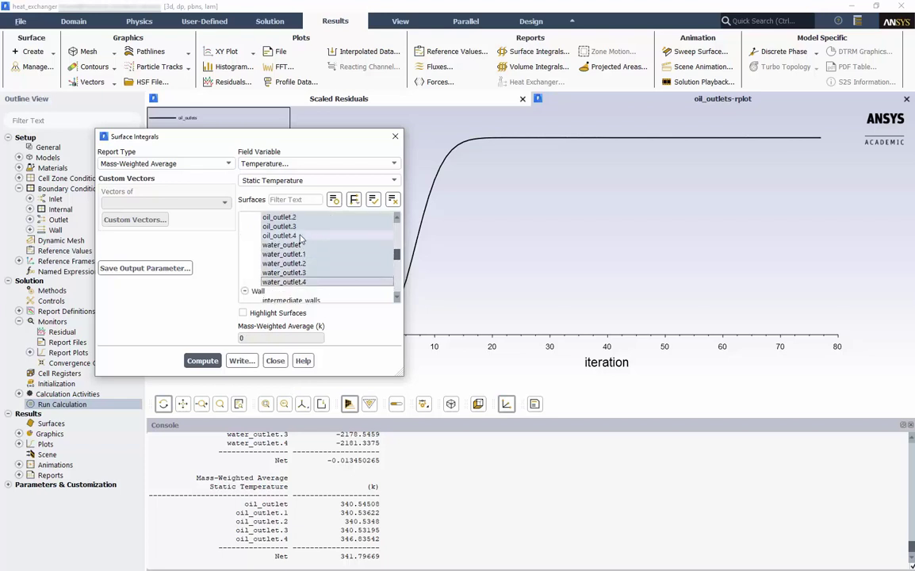
click(357, 235)
click(203, 361)
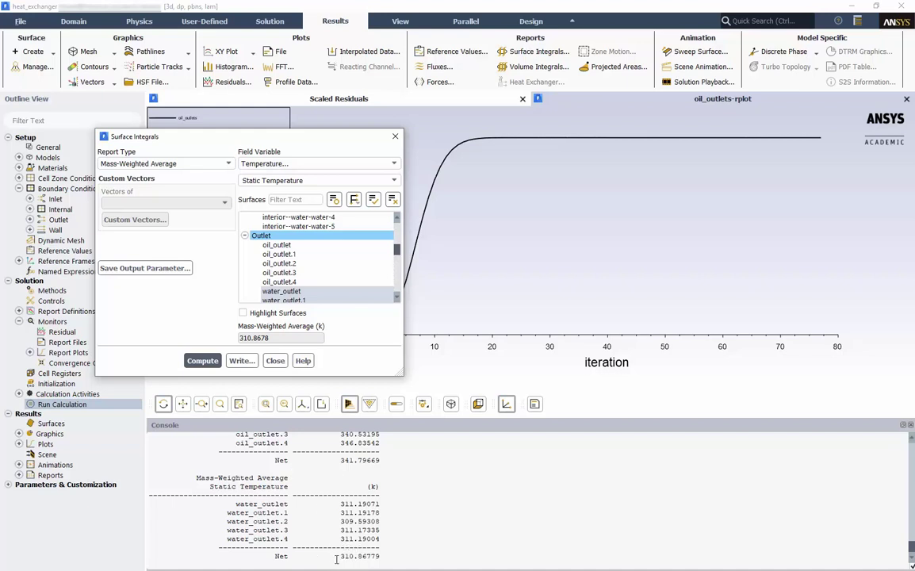
click(275, 362)
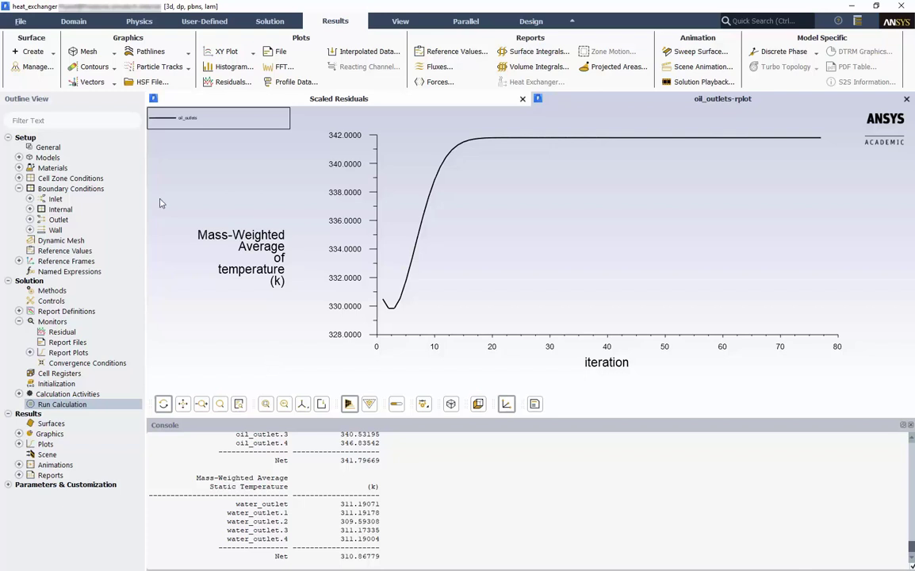
Start a new mesh display and deselect all preselected surfaces.
click(101, 53)
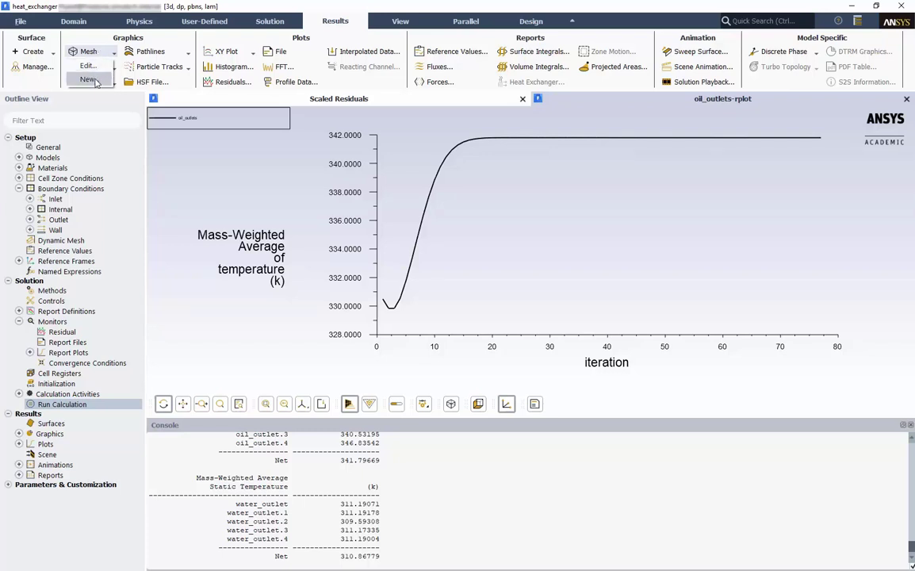
click(88, 78)
click(448, 314)
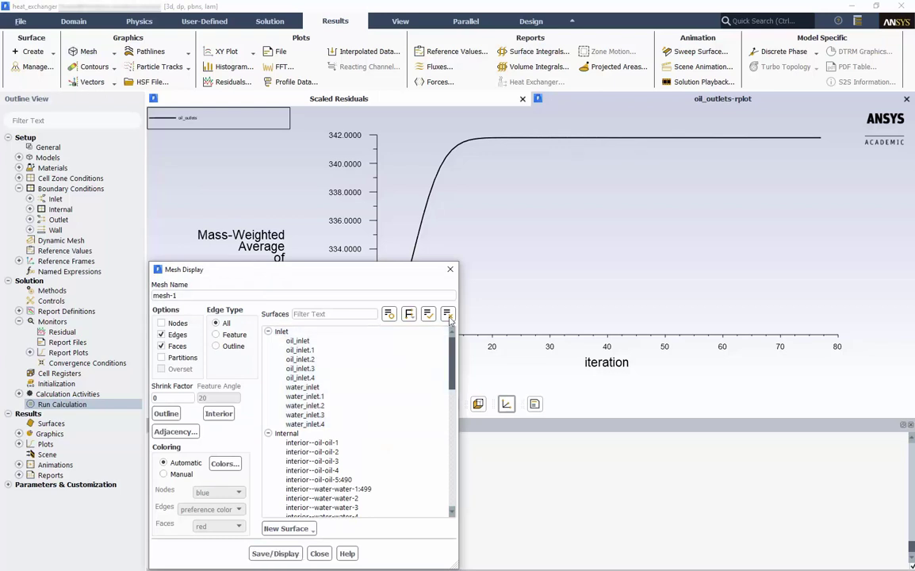
drag(396, 269, 318, 134)
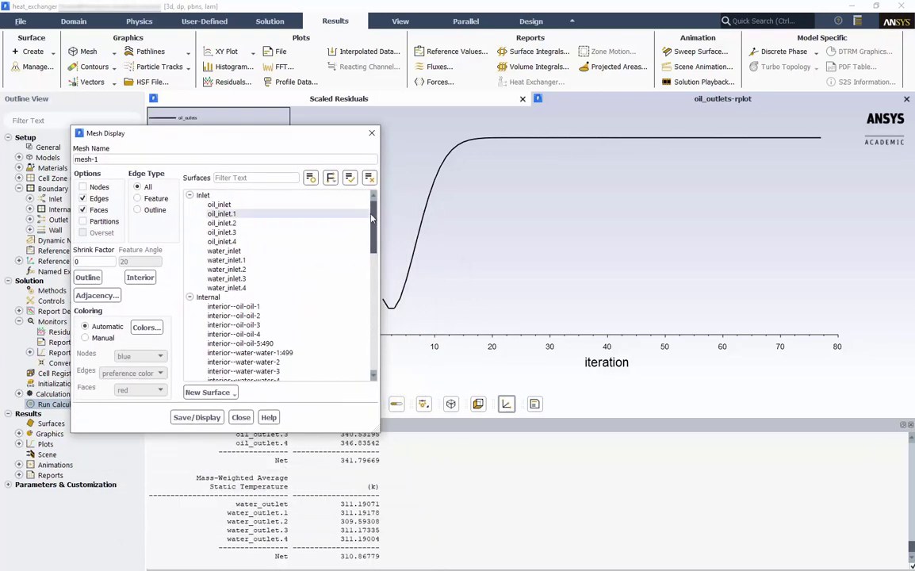
scroll(373, 229, down, 1)
drag(373, 229, 375, 334)
Select the intermediate wall surfaces plus oil-oil-5 and display them as mesh-1.
shift+click(339, 299)
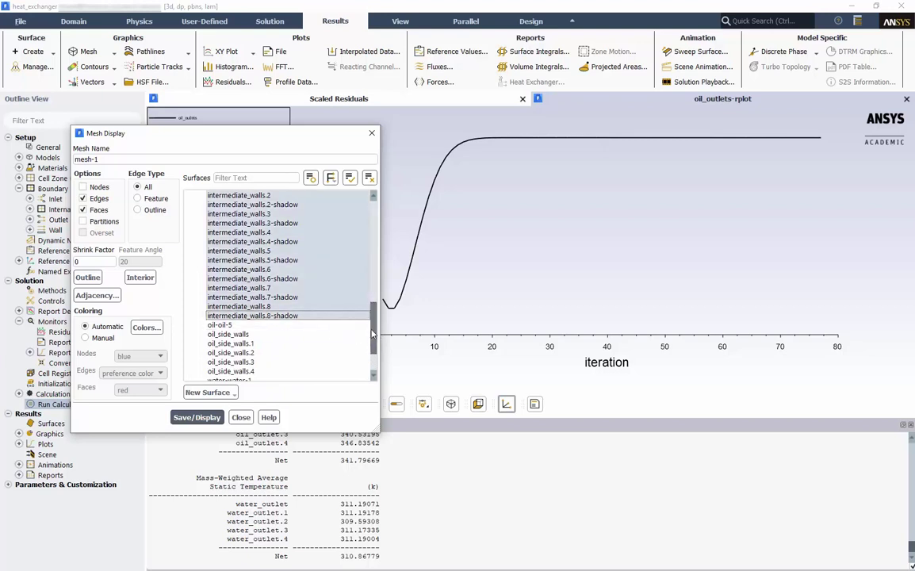
scroll(375, 342, down, 1)
scroll(375, 342, down, 1)
drag(230, 287, 250, 371)
scroll(254, 353, down, 1)
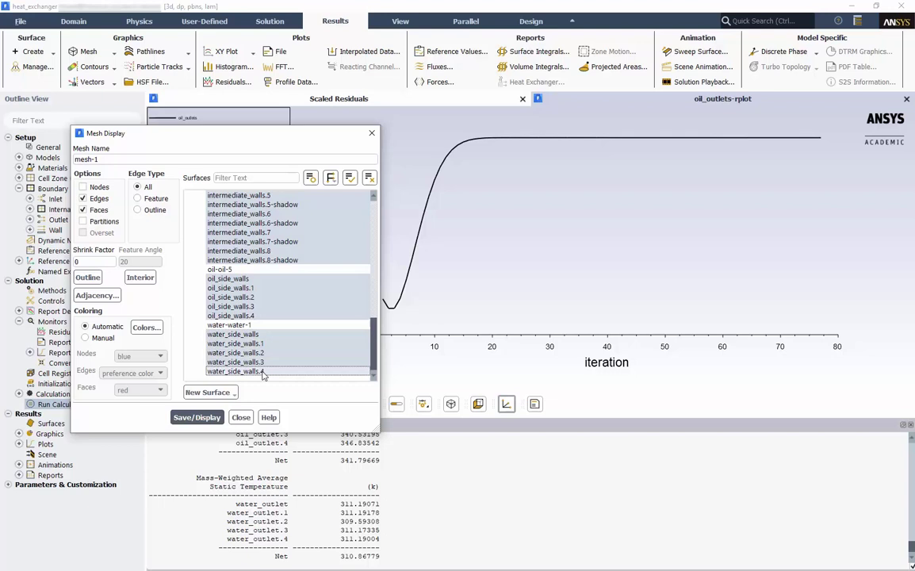
ctrl+click(219, 270)
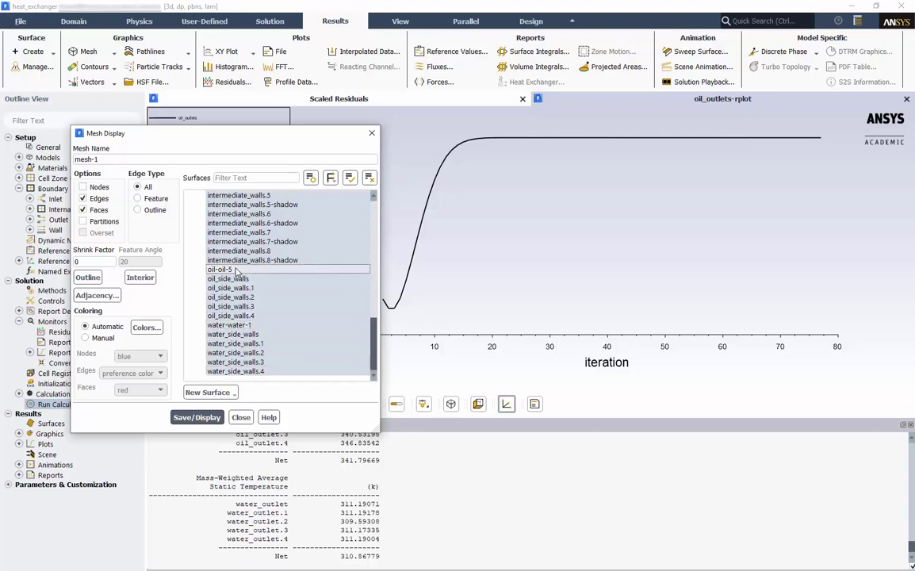
click(199, 419)
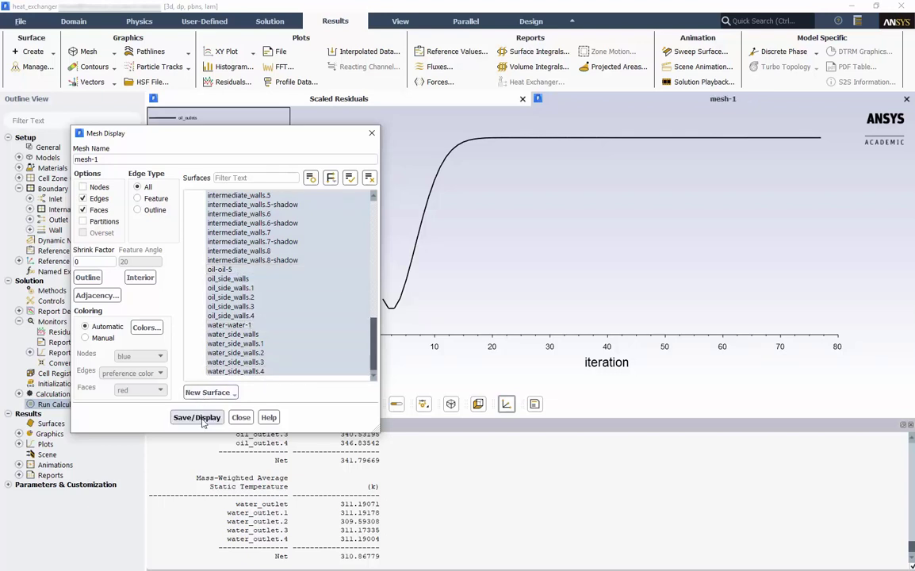
click(240, 417)
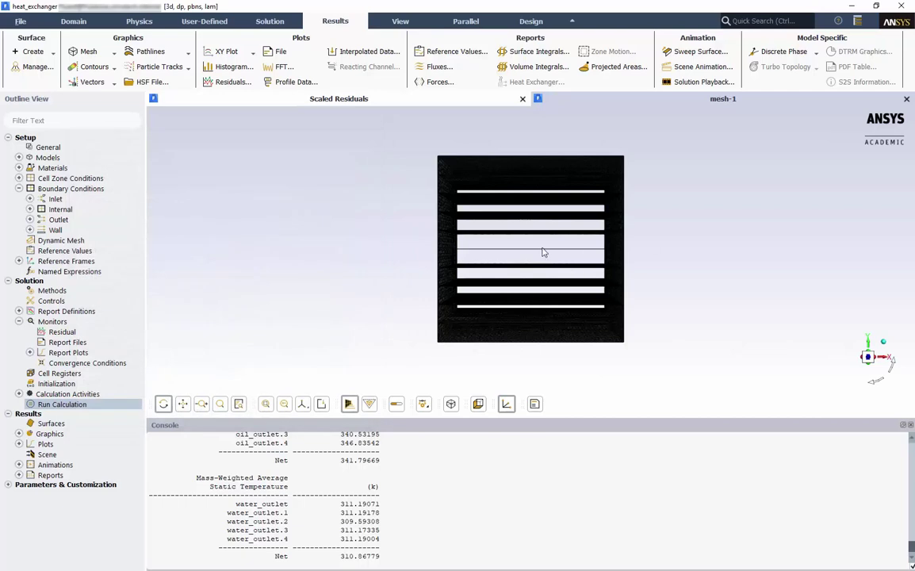
Rotate the mesh to an oblique 3D view and locate mesh-1 under Graphics in the tree.
drag(543, 252, 477, 281)
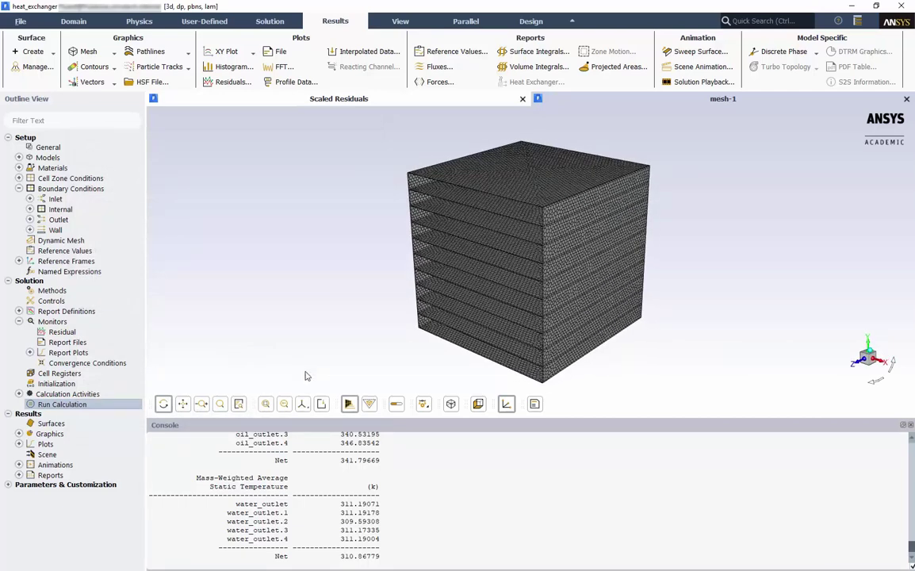
click(18, 434)
click(30, 444)
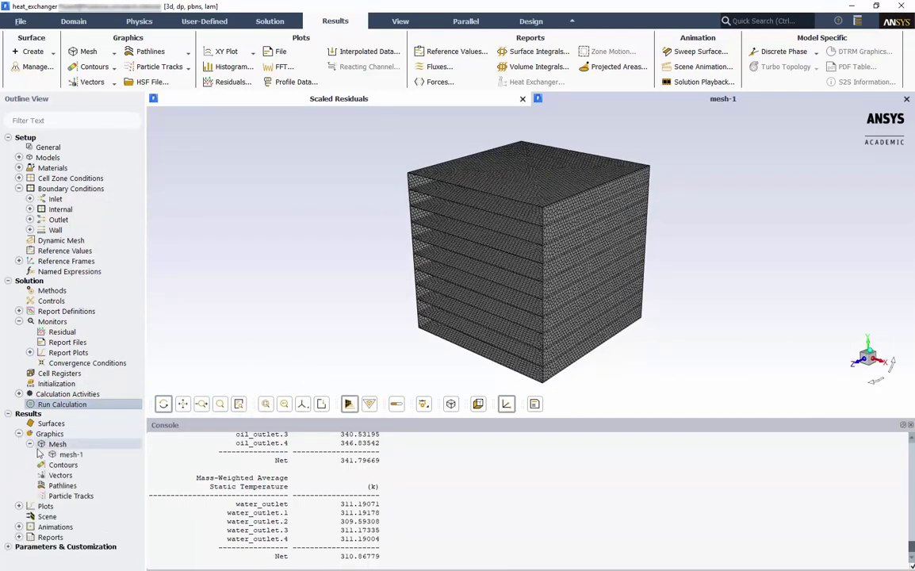
click(71, 455)
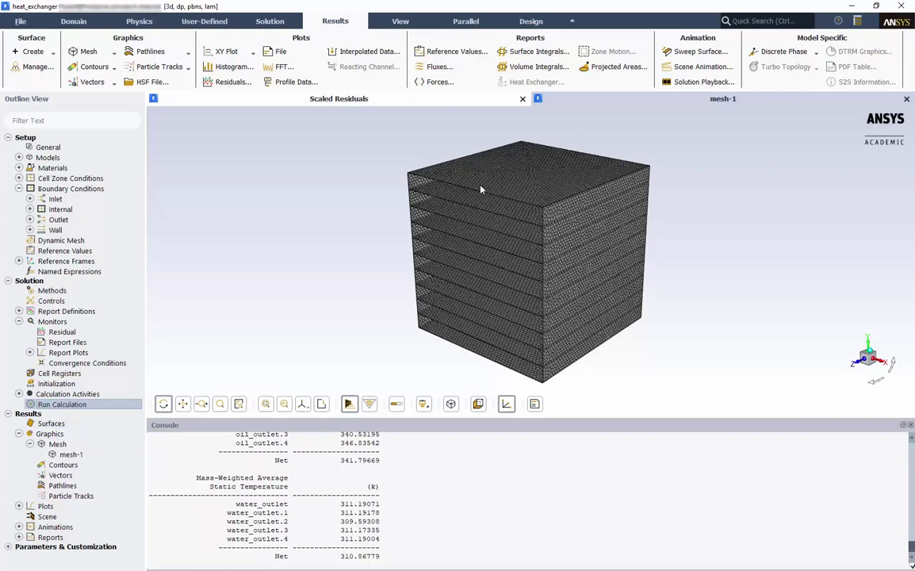
Create plane surface plane-xmid by point and normal: x0 = 0.58 m, normal (1,0,0).
click(42, 51)
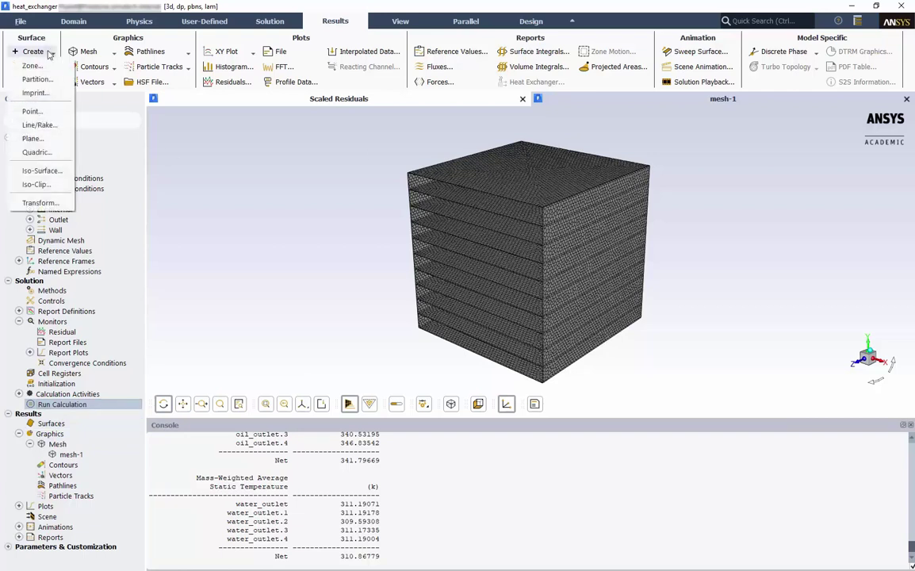
click(32, 139)
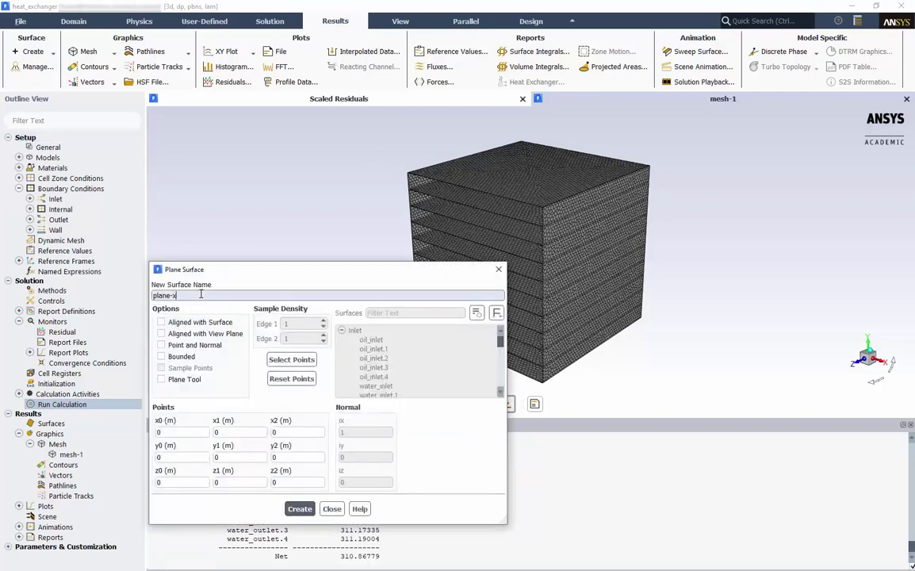
click(195, 346)
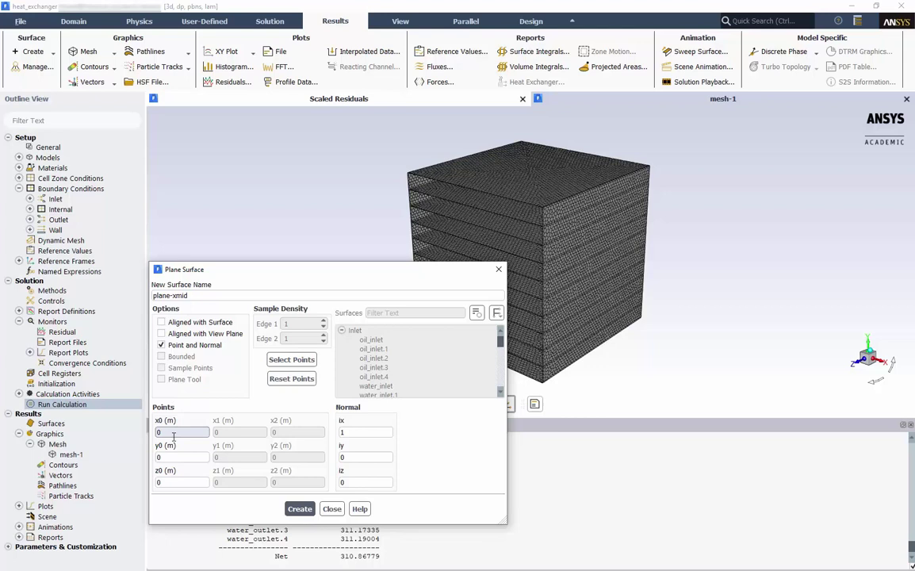
key(Tab)
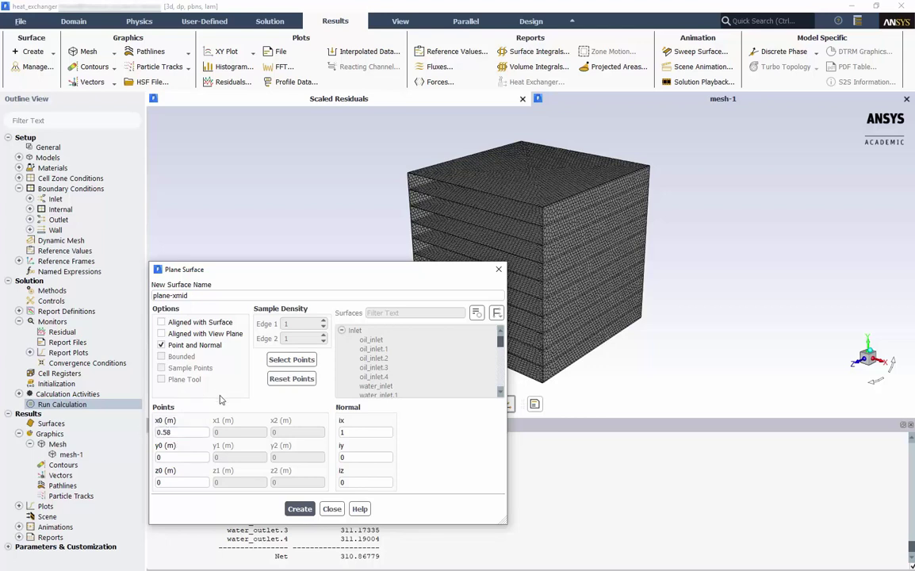
click(360, 430)
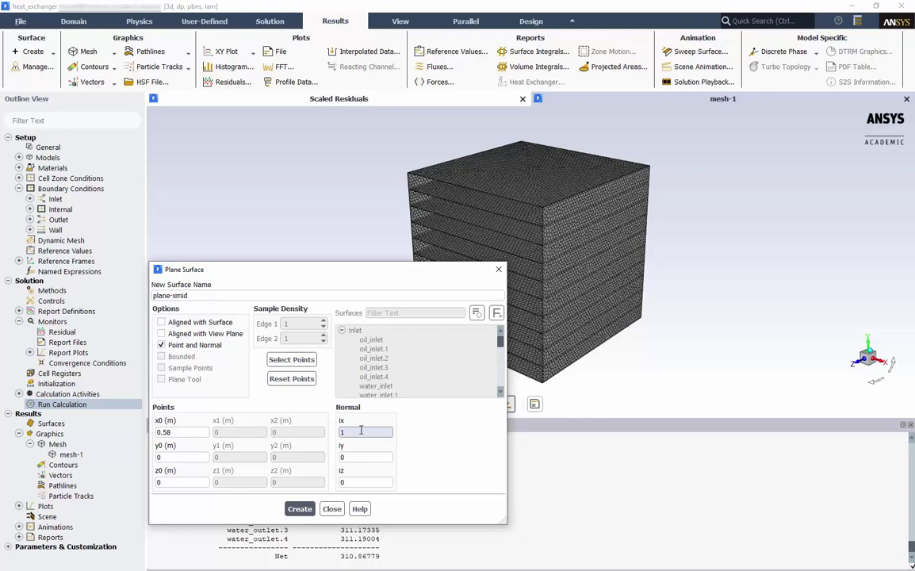
click(298, 508)
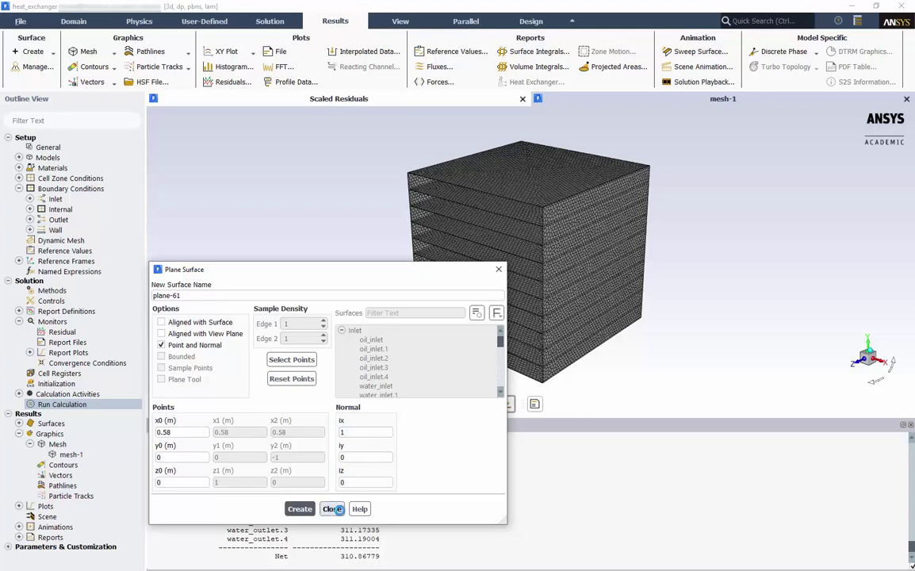
click(332, 508)
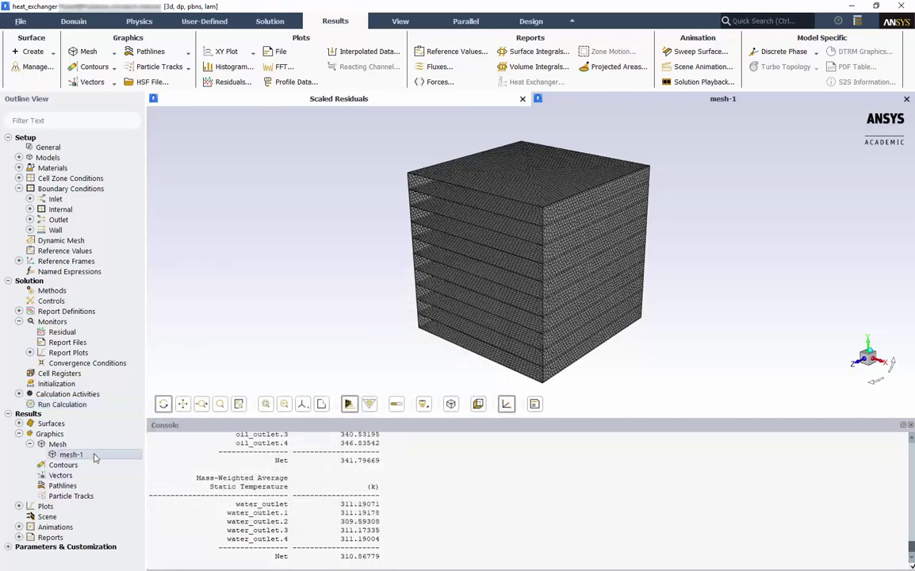
Add plane-xmid to mesh-1's surfaces, redisplay it, and rotate the view slightly.
double_click(93, 456)
scroll(305, 309, up, 5)
click(217, 278)
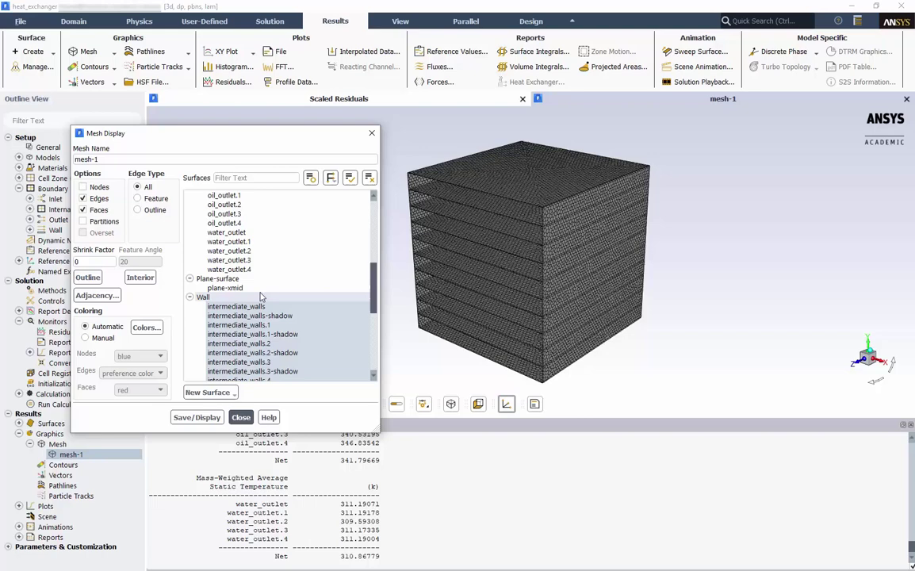
click(203, 418)
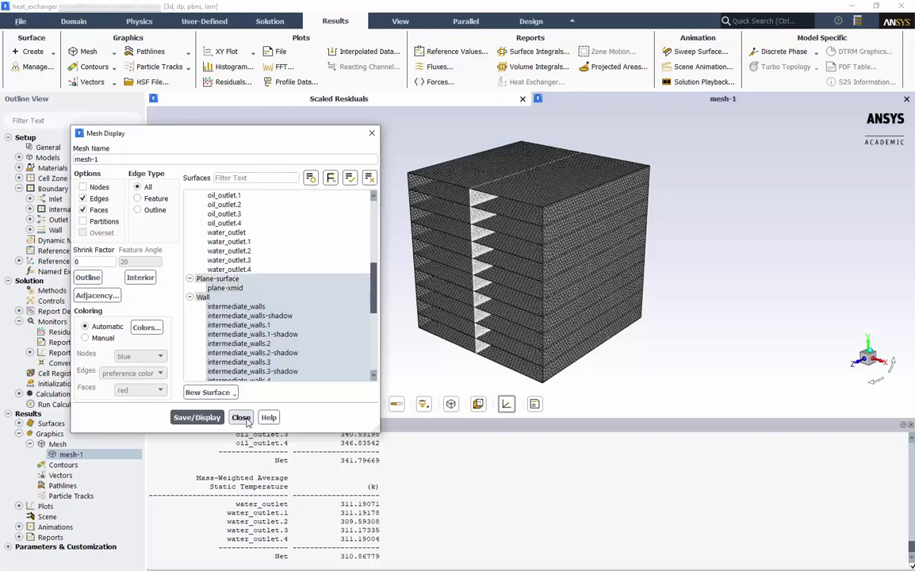
click(241, 418)
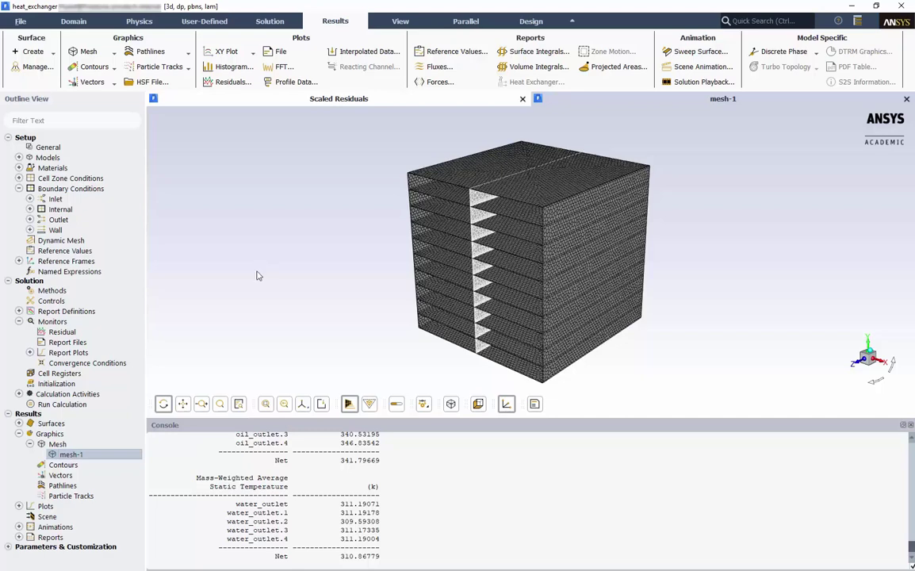
drag(285, 283, 266, 281)
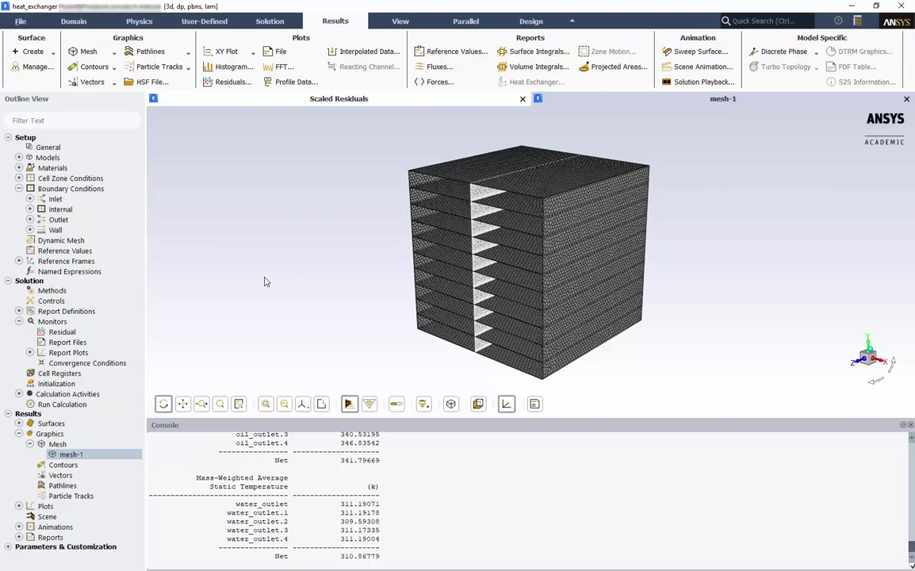
Create contour-1 of static temperature on plane-xmid, spanning about 308 to 353 K.
click(92, 67)
click(88, 90)
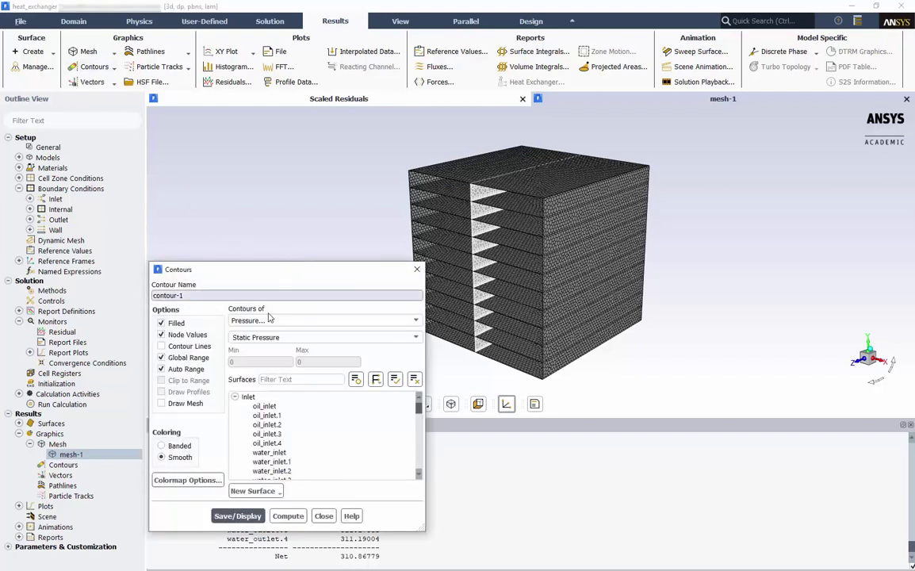
click(264, 321)
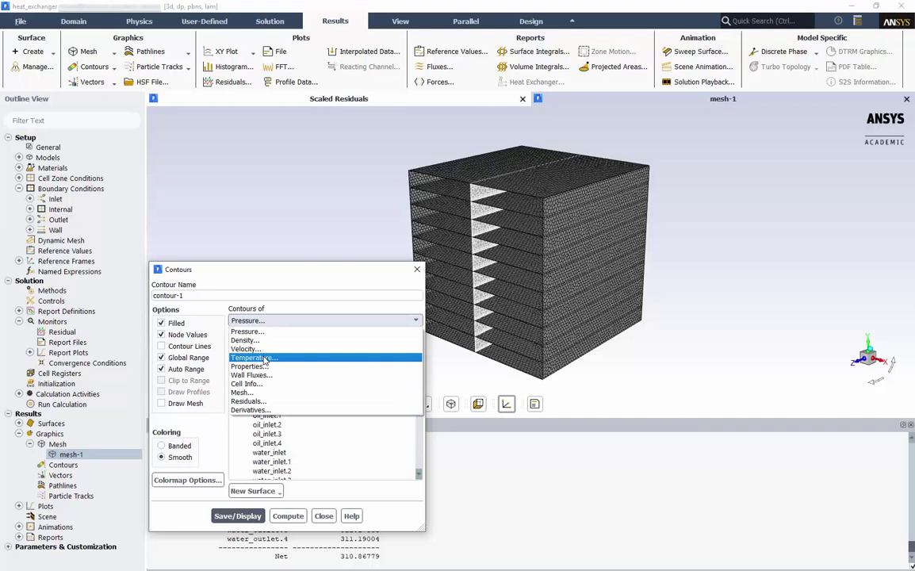
click(262, 354)
scroll(286, 437, down, 10)
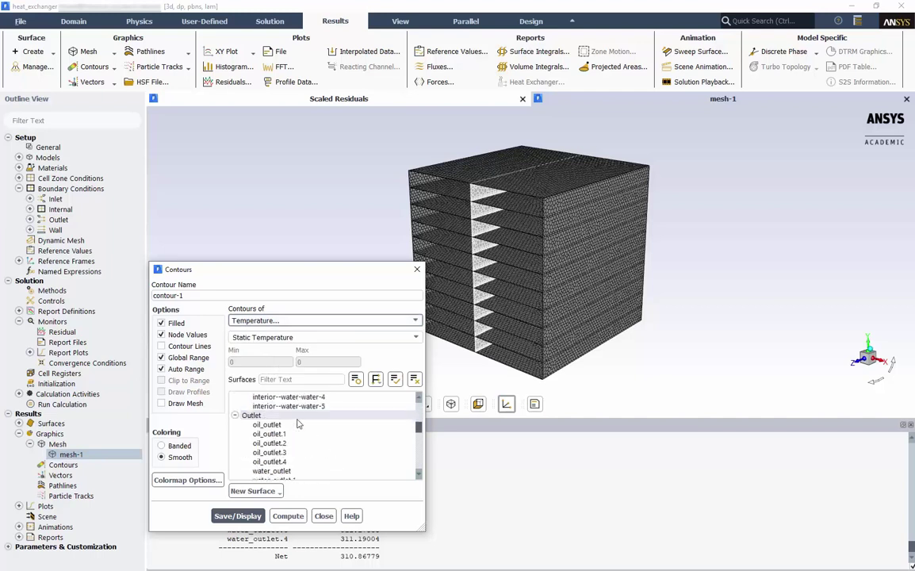
click(273, 434)
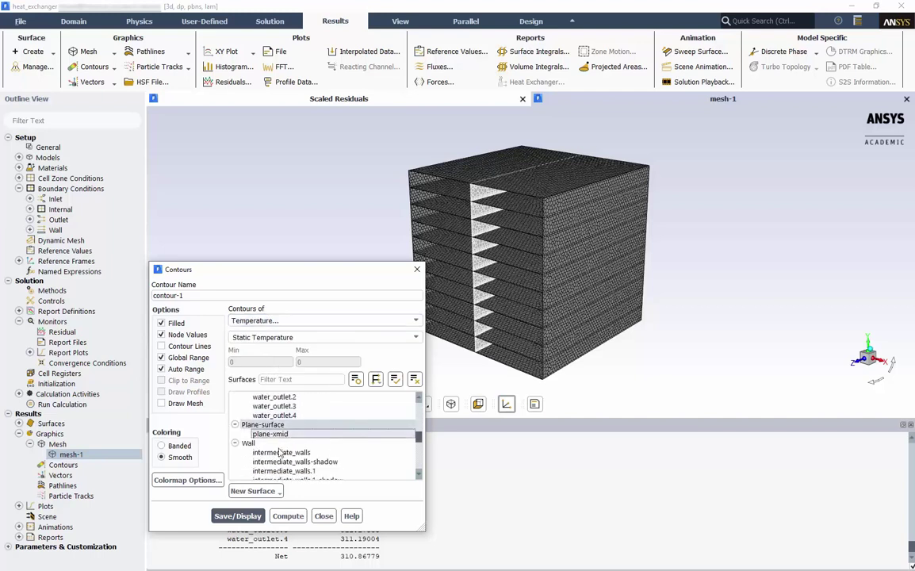
click(237, 516)
drag(296, 278, 162, 310)
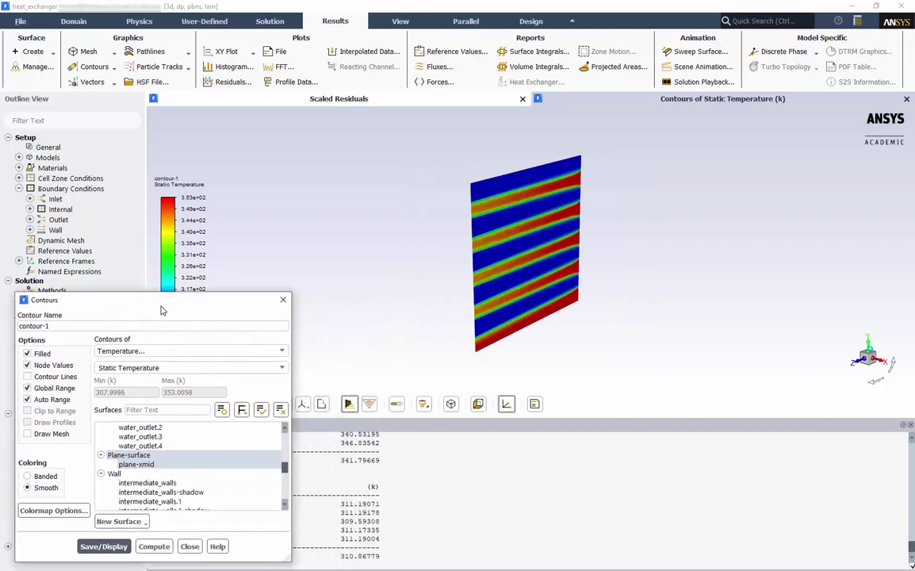
Turn off headlight and lighting, view the contour plane head-on, and zoom in.
click(397, 22)
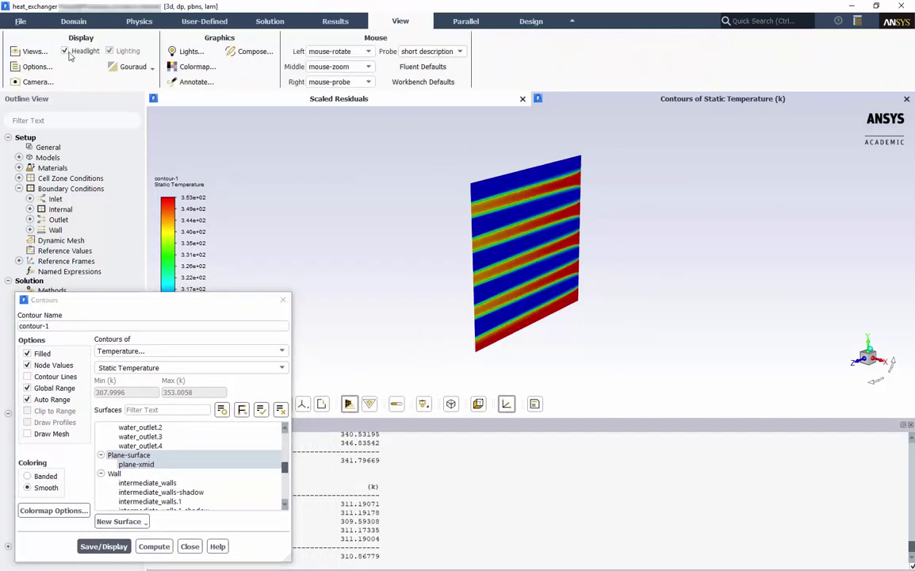
click(66, 52)
click(109, 51)
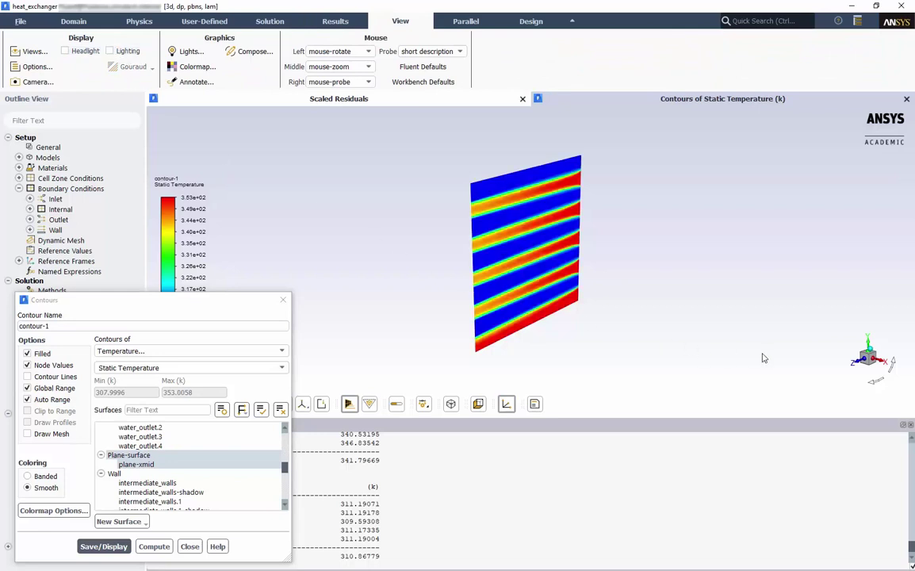
click(880, 360)
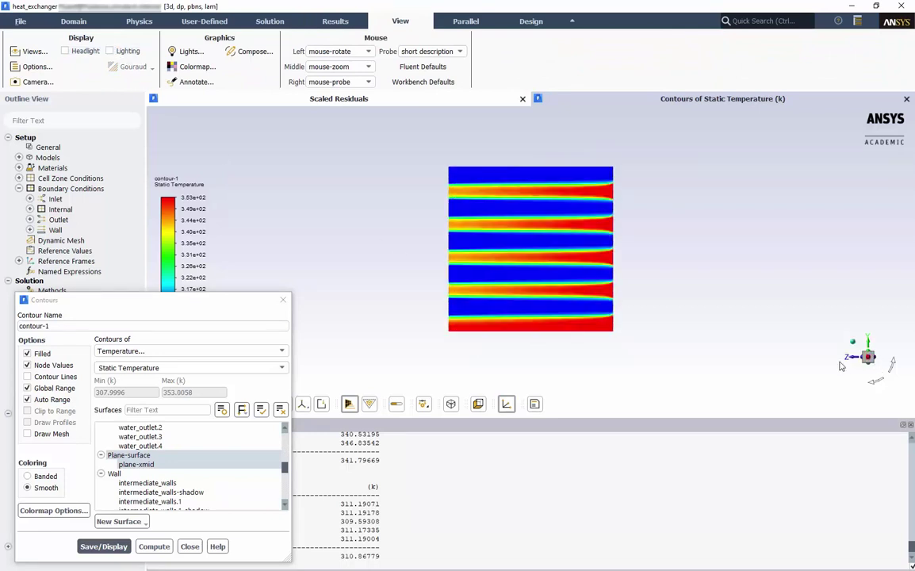
scroll(491, 238, up, 3)
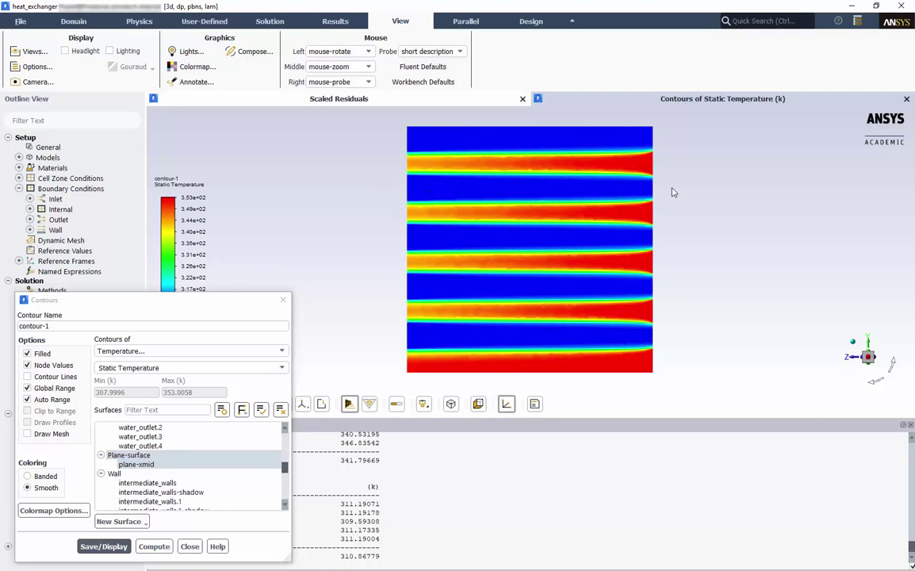
Redraw contour-1 as velocity magnitude, ranging from 0 to about 4.59e-04 m/s.
click(183, 350)
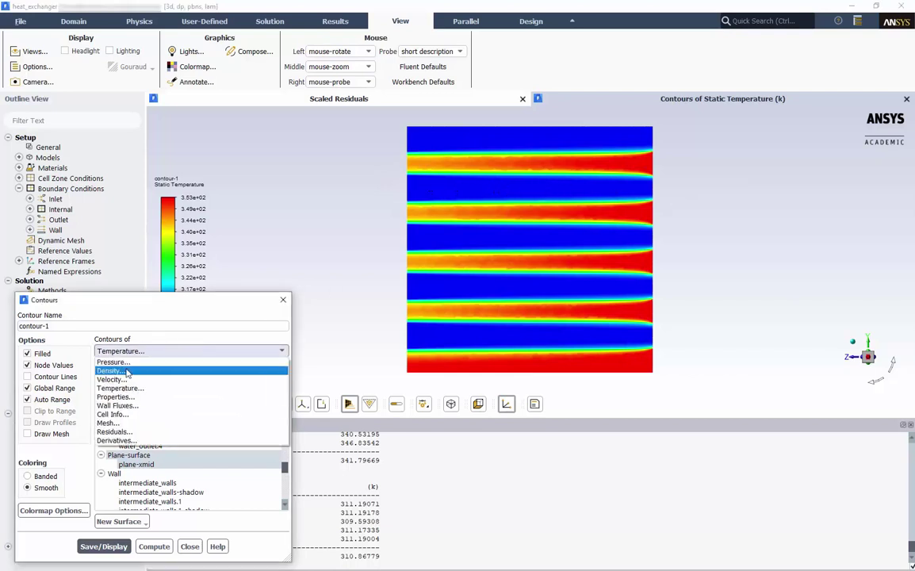
click(123, 380)
click(115, 546)
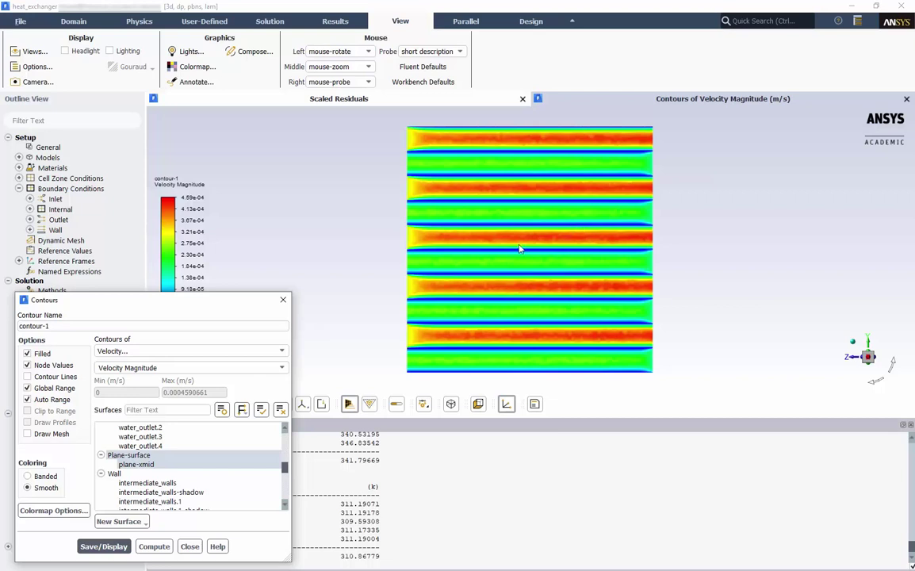
Replace the contours with vector-1, velocity-magnitude vectors drawn on plane-xmid.
click(282, 300)
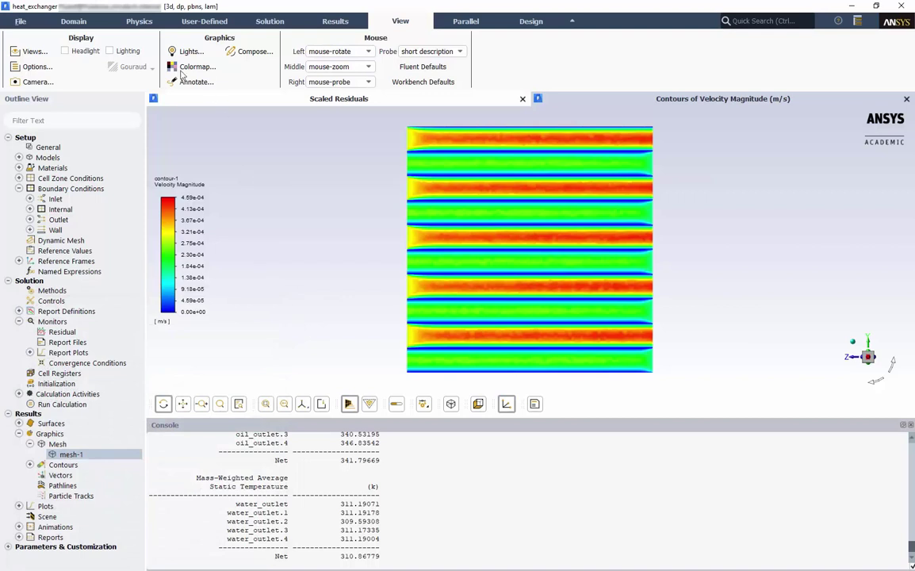
click(325, 22)
click(114, 81)
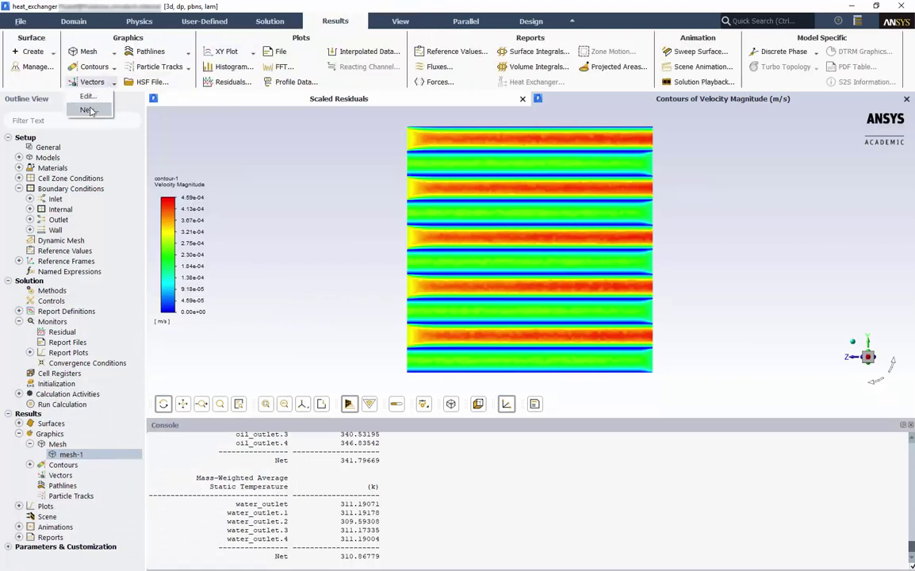
click(85, 108)
scroll(283, 459, down, 5)
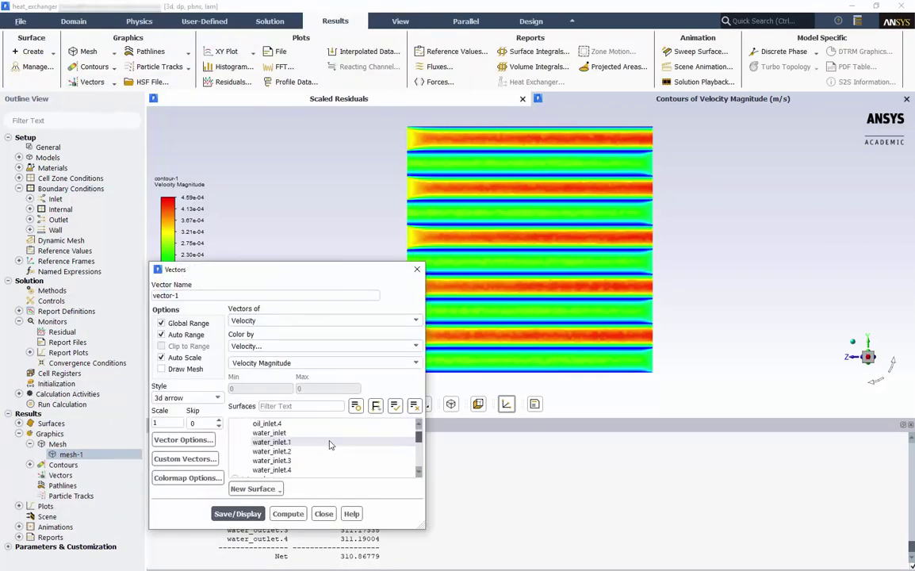
click(274, 461)
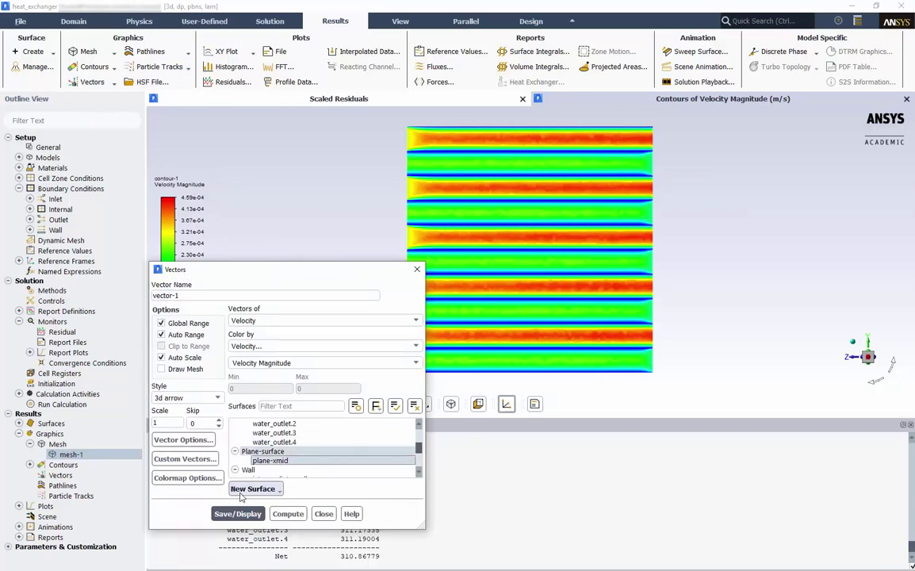
click(237, 514)
drag(311, 279, 164, 313)
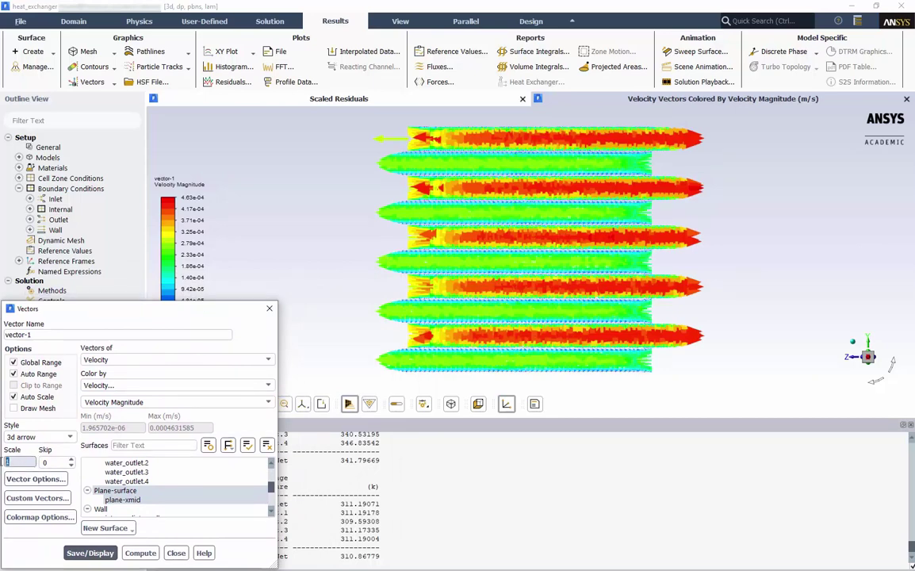
Redraw vector-1 as filled arrows at scale 0.3 and zoom onto a fluid interface.
double_click(34, 465)
click(61, 436)
click(38, 475)
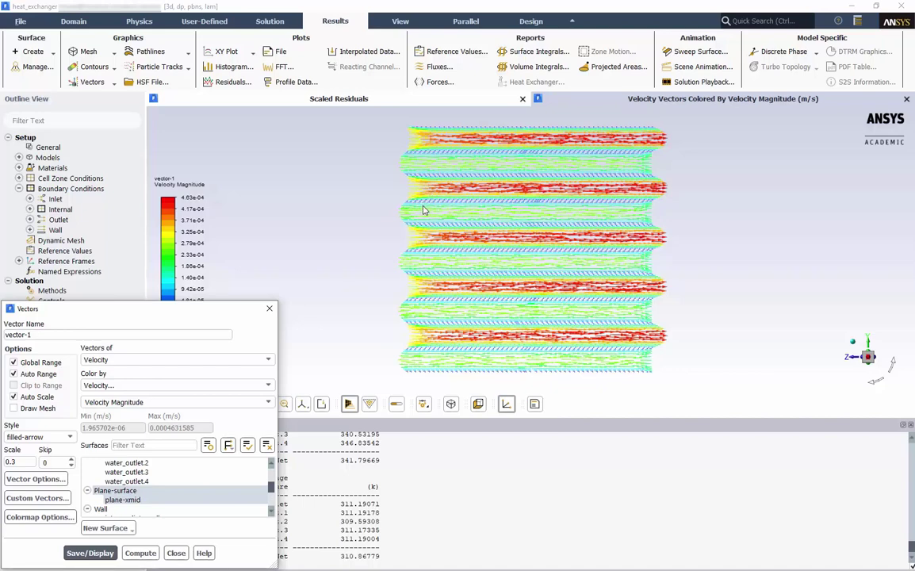
scroll(434, 202, down, 1)
scroll(435, 201, up, 6)
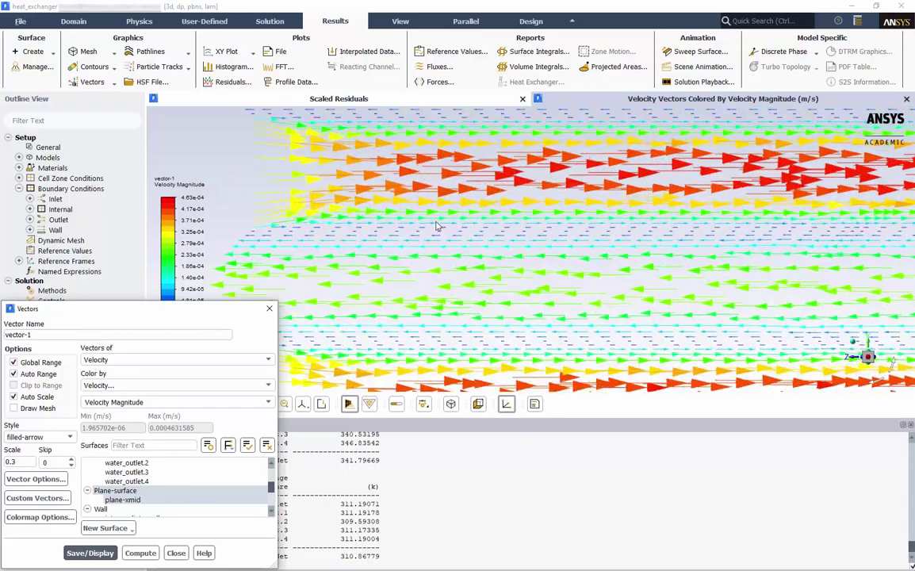